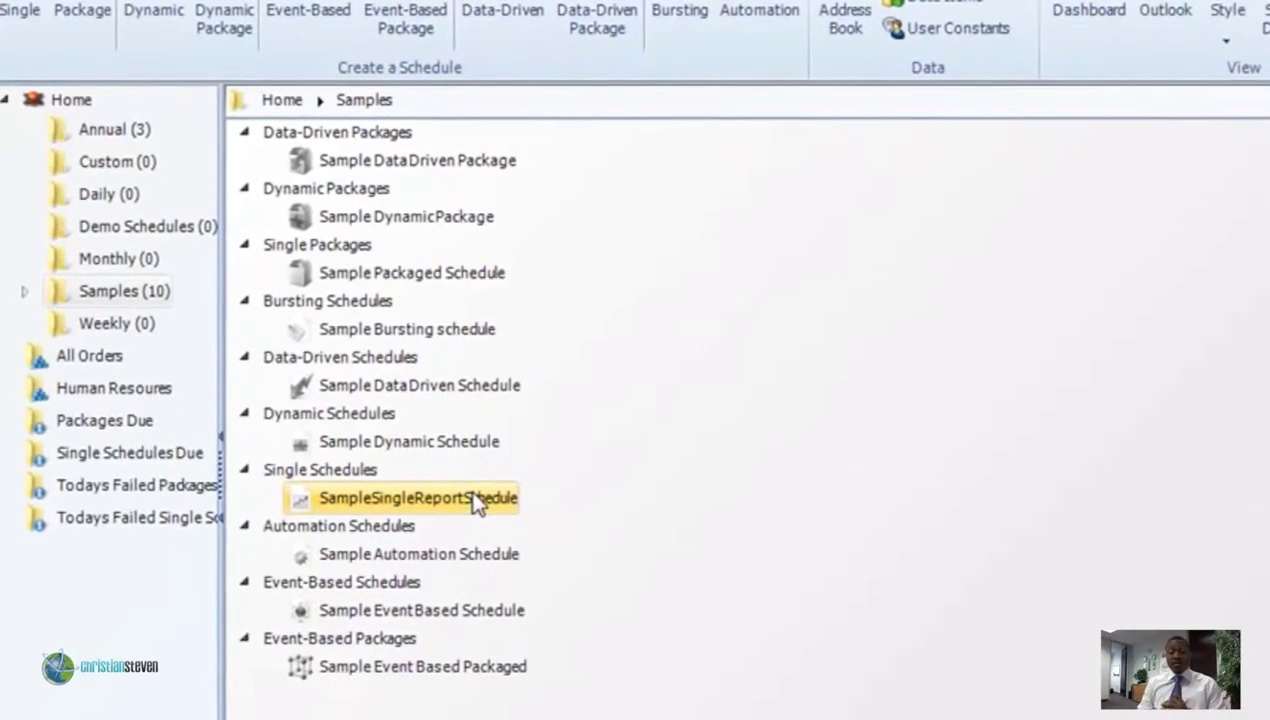
- Review and rearrange the custom tasks of SampleSingleReportSchedule, then close its settings
{"action": "double_click", "coordinate": [478, 500]}
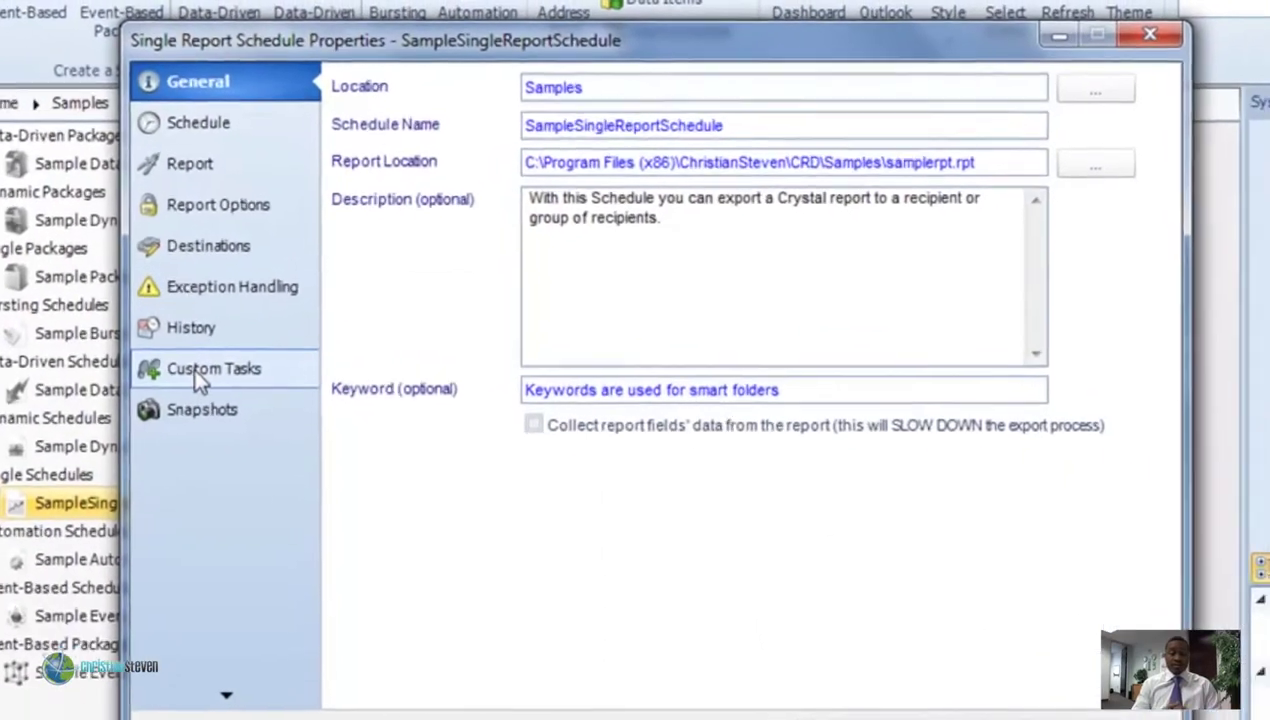
{"action": "left_click", "coordinate": [200, 378]}
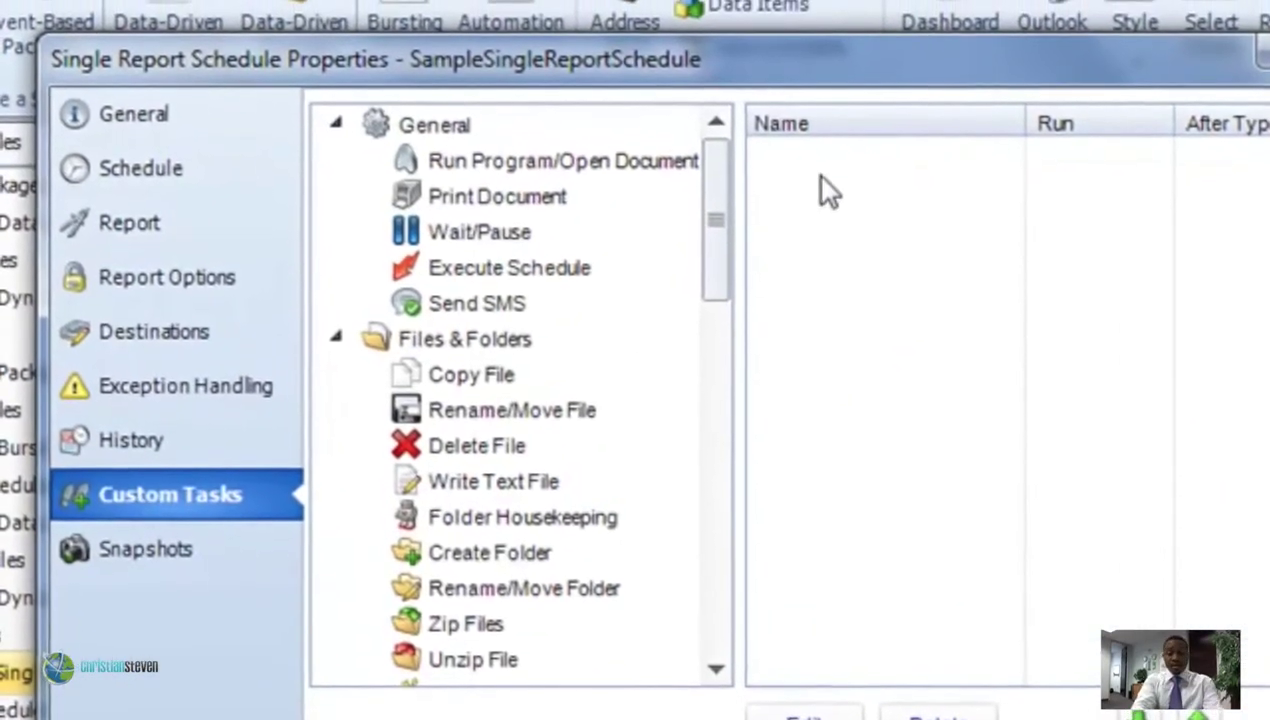
{"action": "left_click_drag", "start_coordinate": [722, 168], "coordinate": [688, 468]}
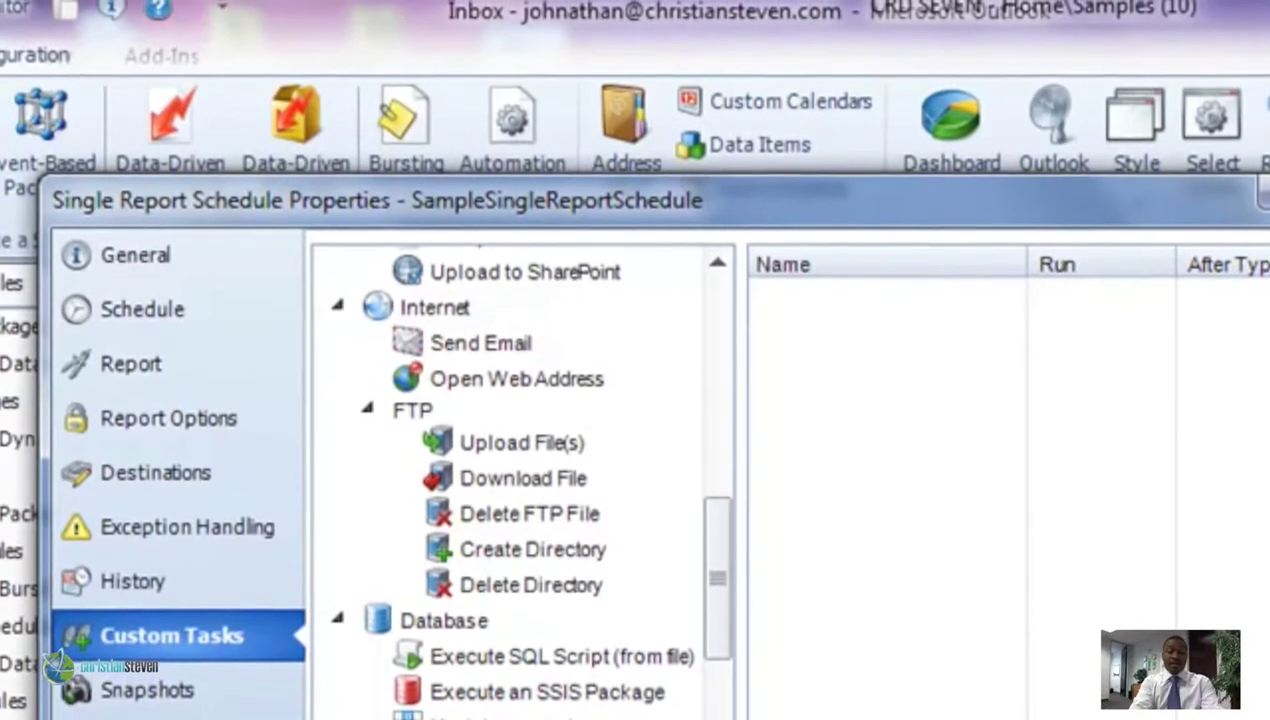
{"action": "key", "text": "Return"}
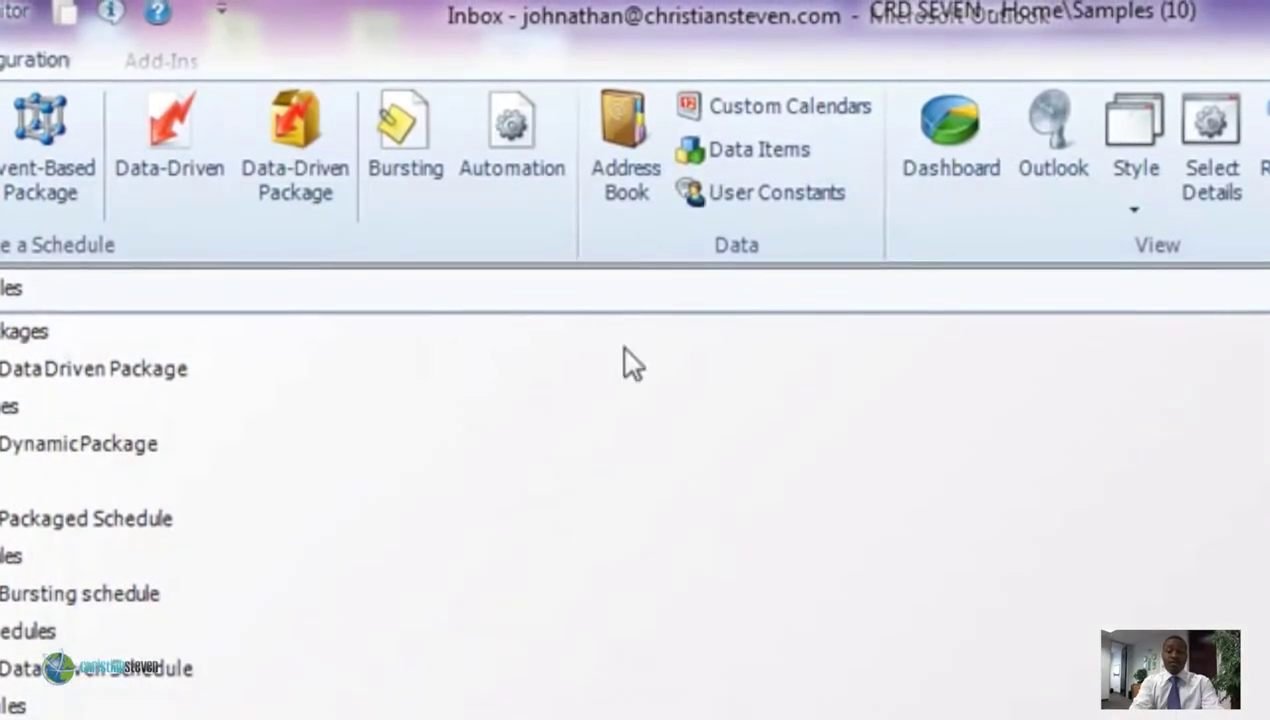
- Start a new automation schedule and add an FTP Upload File(s) task
{"action": "left_click", "coordinate": [507, 175]}
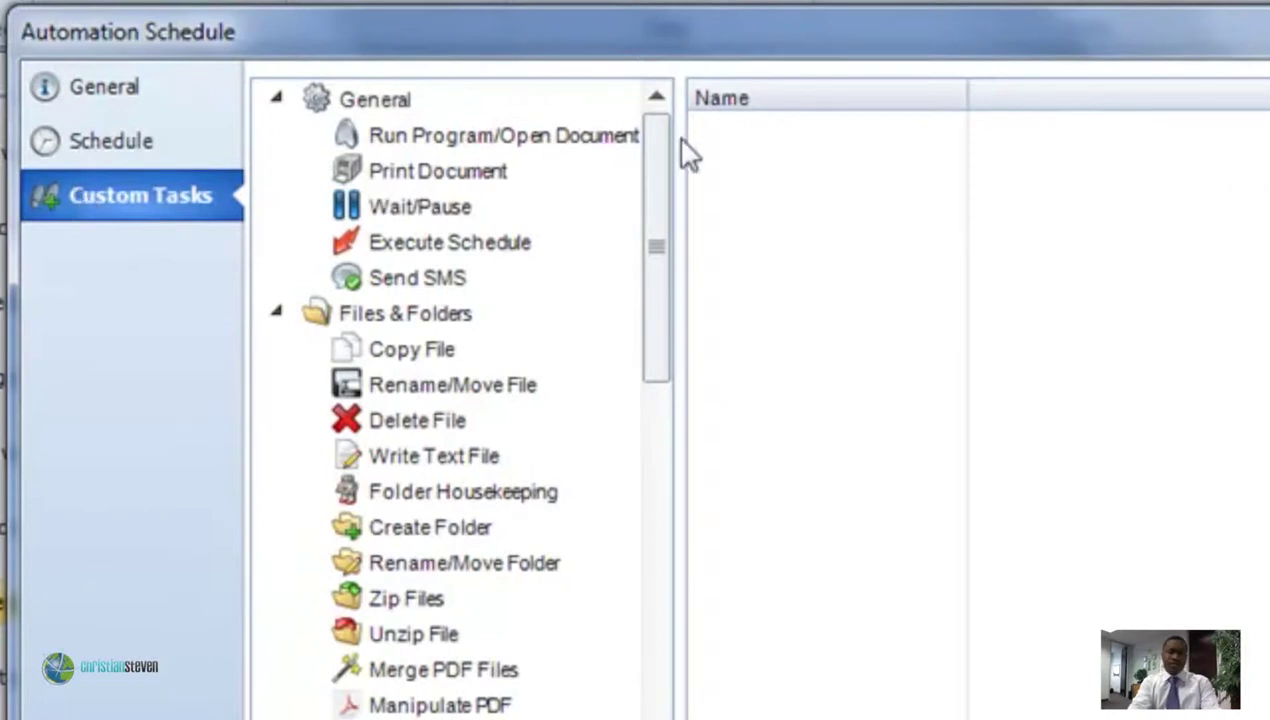
{"action": "left_click_drag", "start_coordinate": [656, 124], "coordinate": [634, 373]}
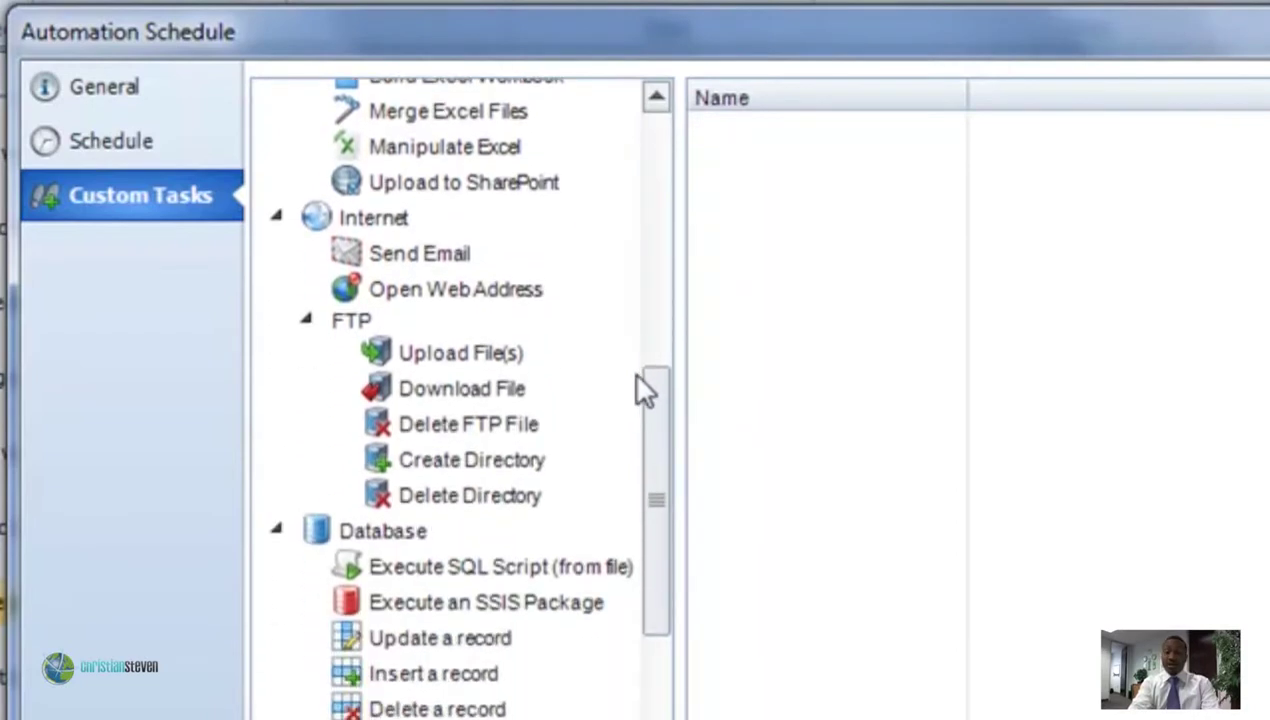
{"action": "left_click_drag", "start_coordinate": [420, 366], "coordinate": [838, 380]}
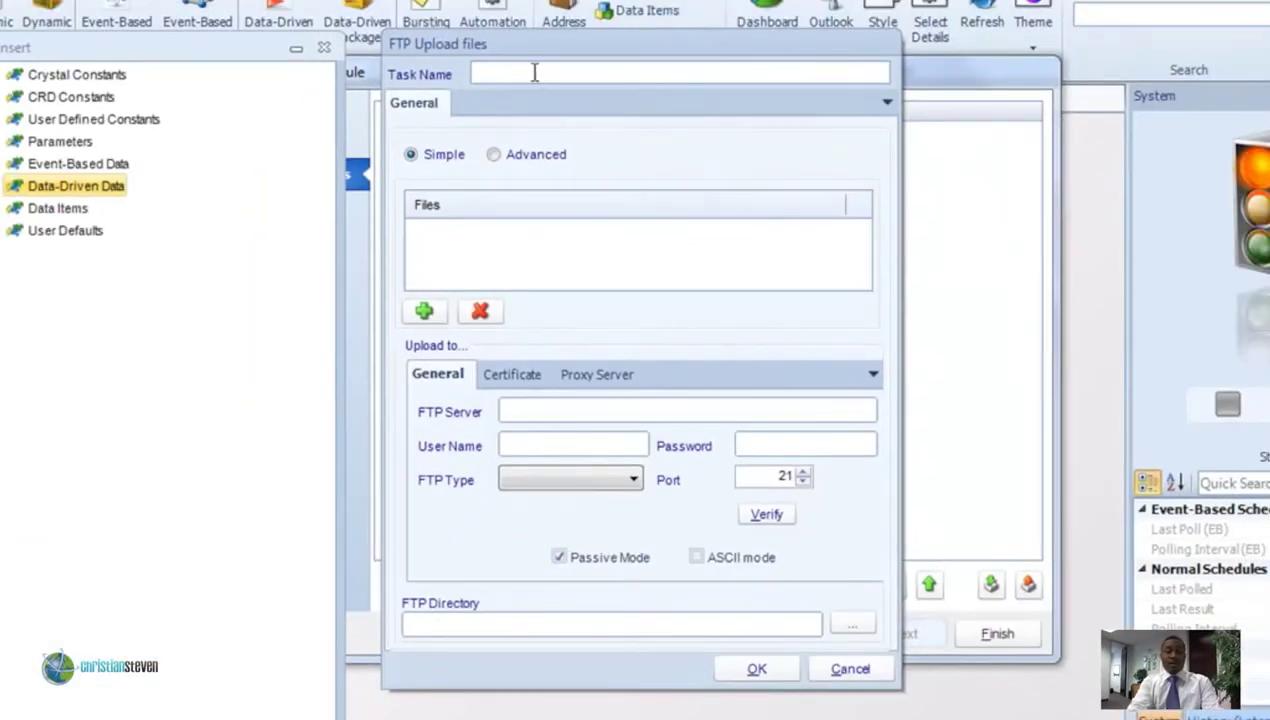
- Name the task 'Upload Files Via FTP' and add ReportStats.pdf from the Samples folder
{"action": "type", "text": "U"}
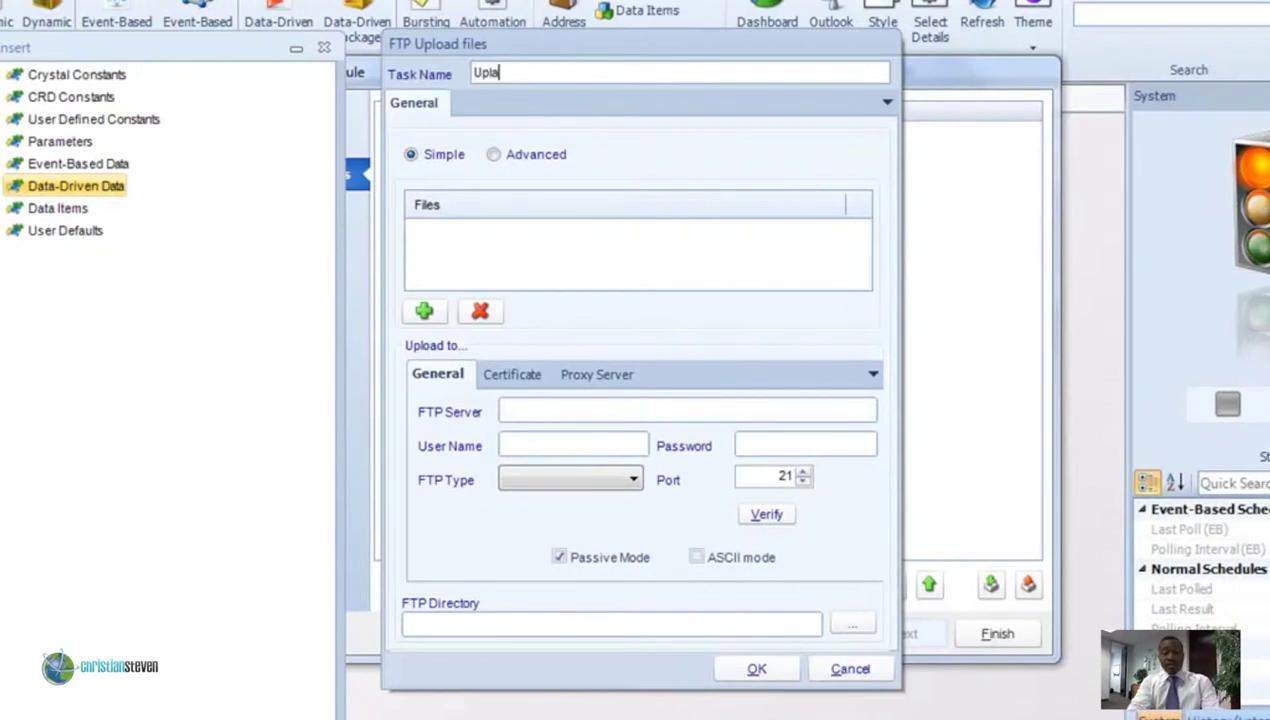
{"action": "type", "text": "pload Files Via FTP"}
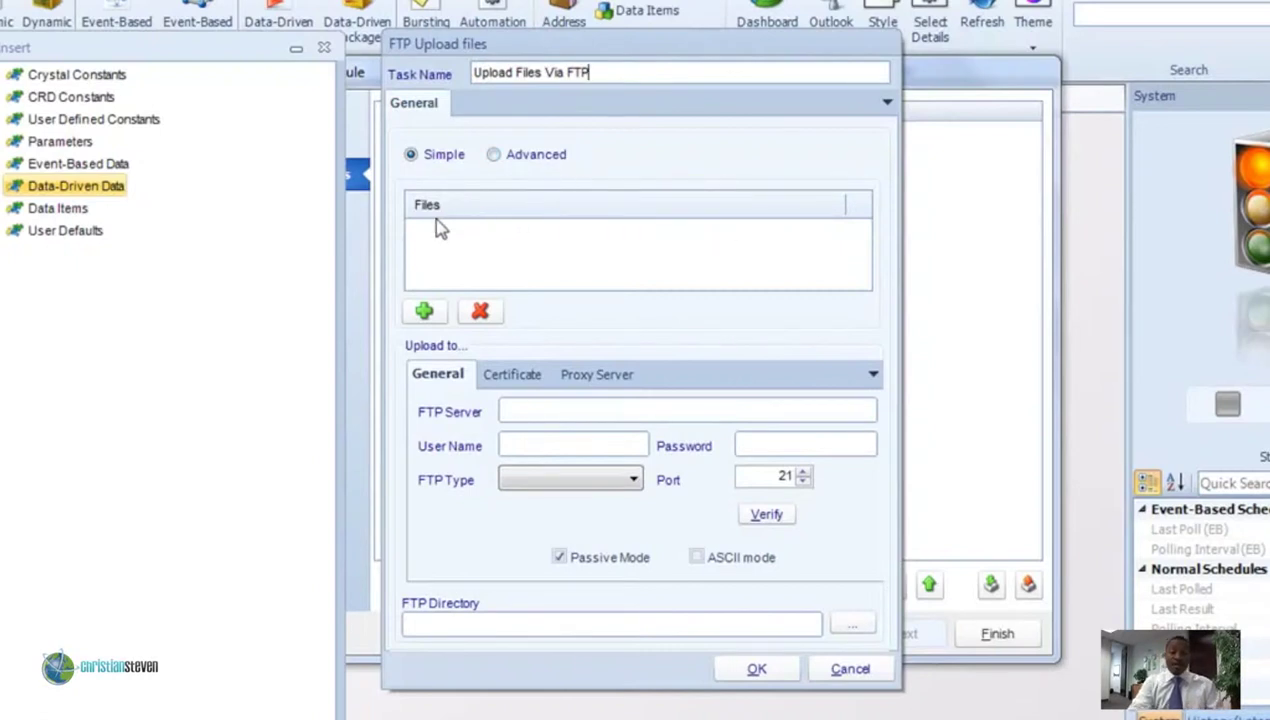
{"action": "left_click", "coordinate": [427, 313]}
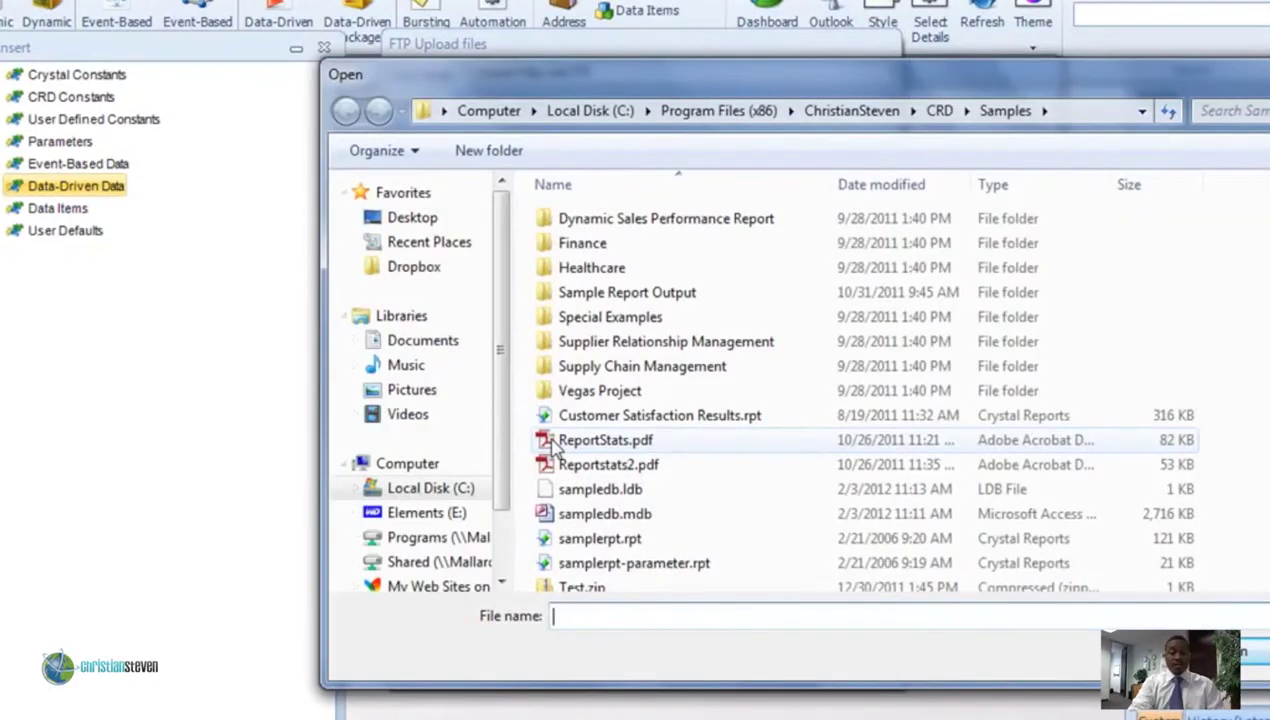
{"action": "double_click", "coordinate": [600, 440]}
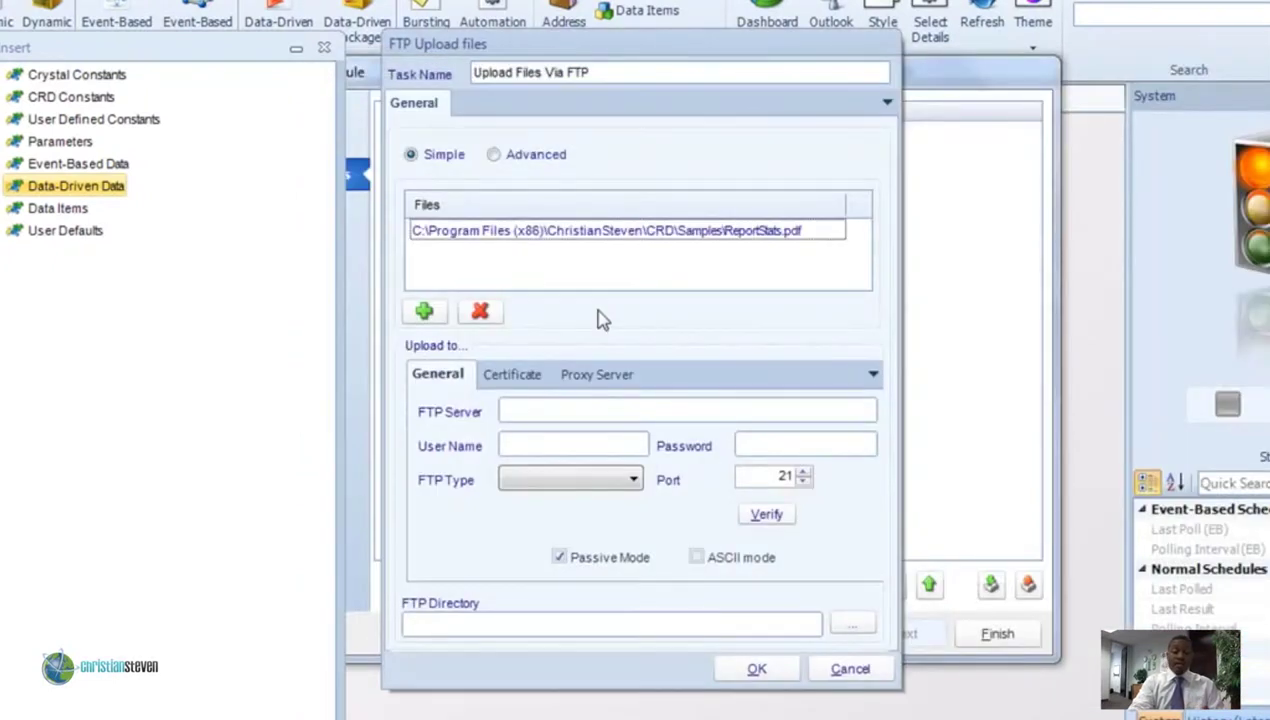
{"action": "left_click", "coordinate": [574, 238]}
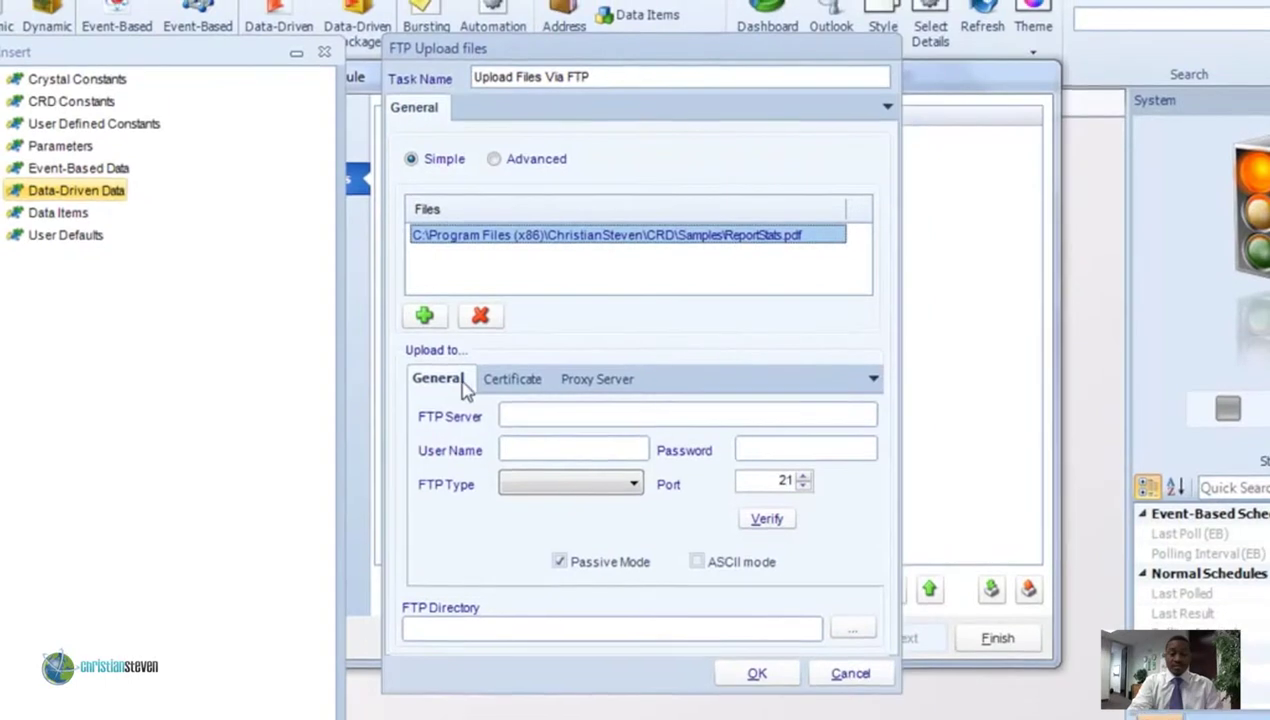
- Enter myftpserver.local as the FTP server with the account's user name and password
{"action": "left_click", "coordinate": [504, 414]}
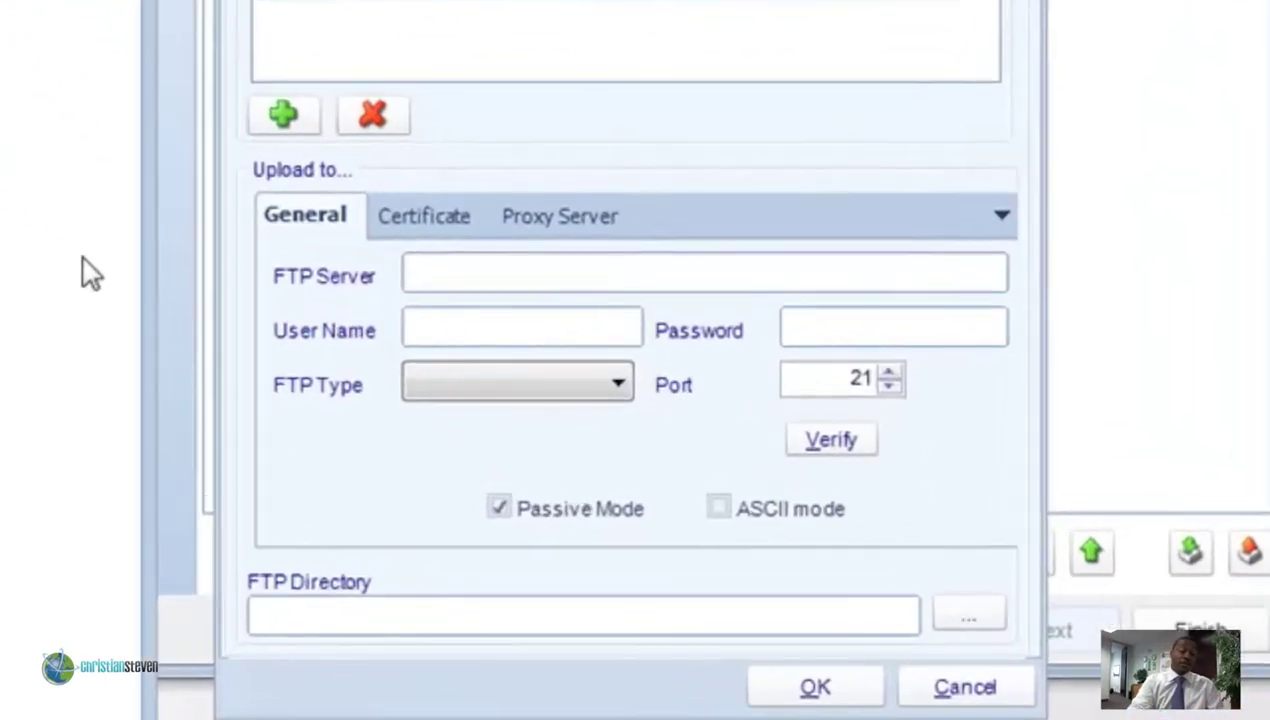
{"action": "type", "text": "myftpser"}
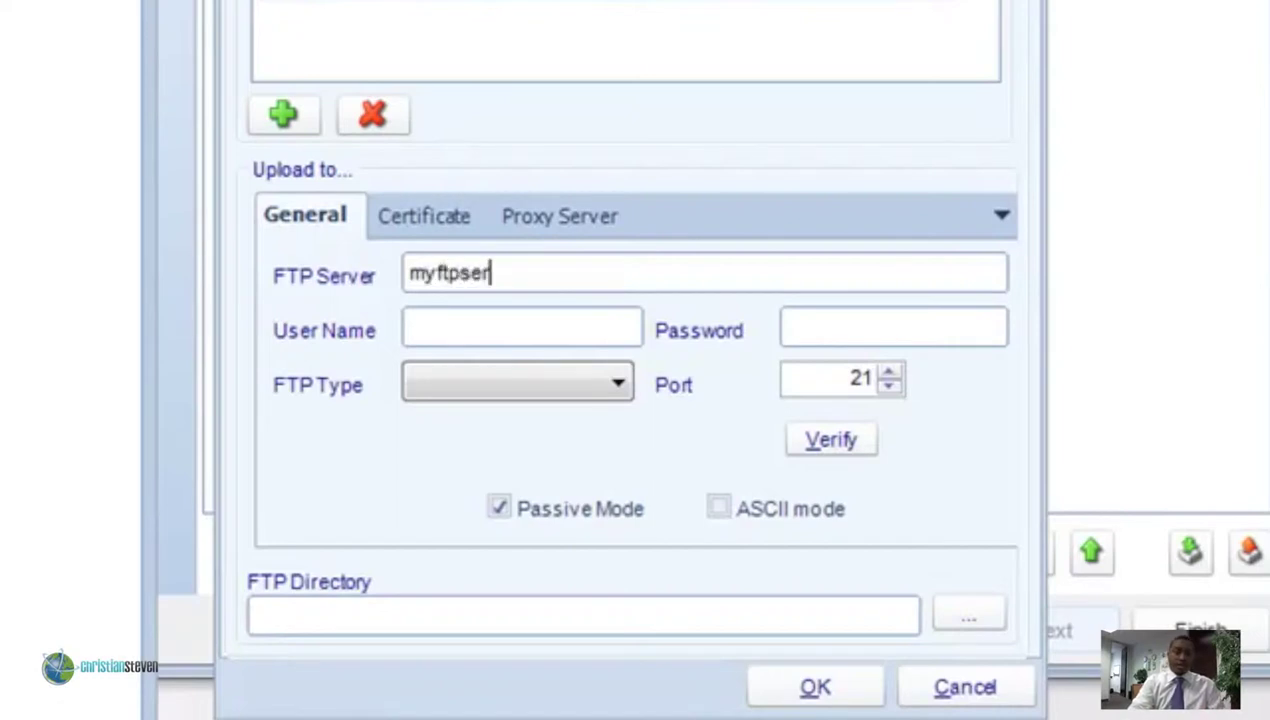
{"action": "type", "text": "ver.local"}
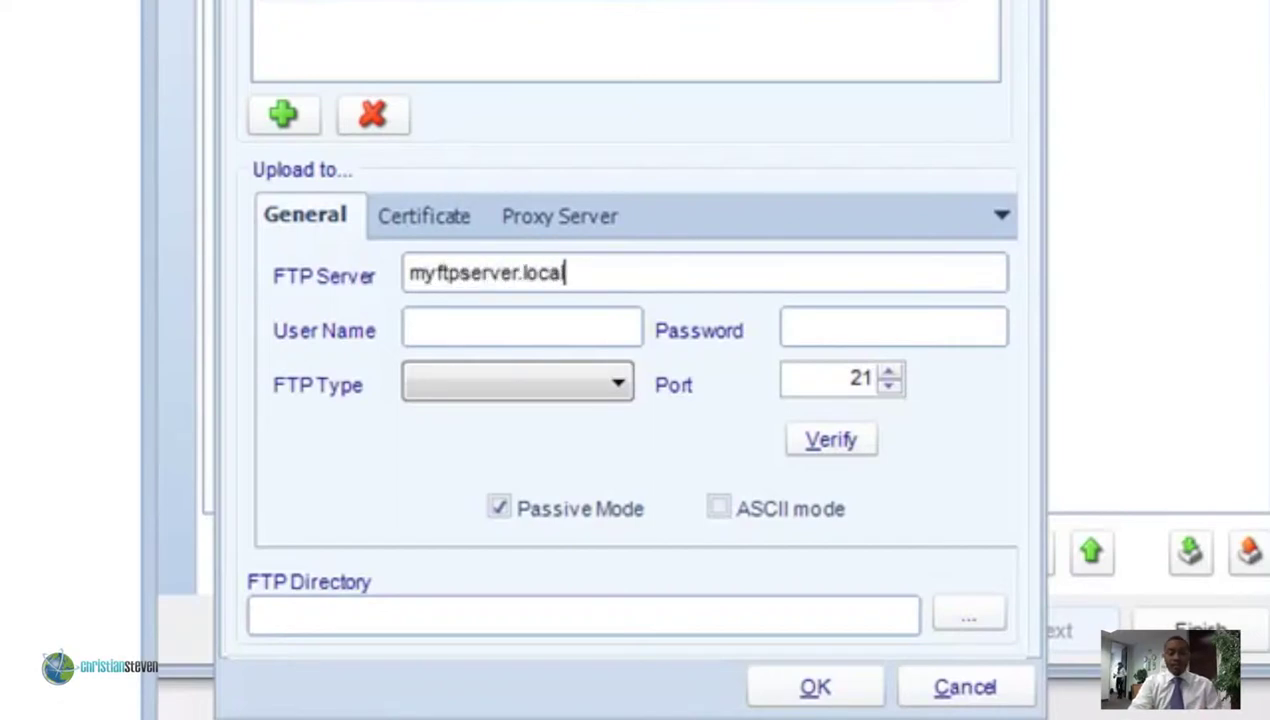
{"action": "left_click", "coordinate": [439, 338]}
{"action": "type", "text": "jdoe"}
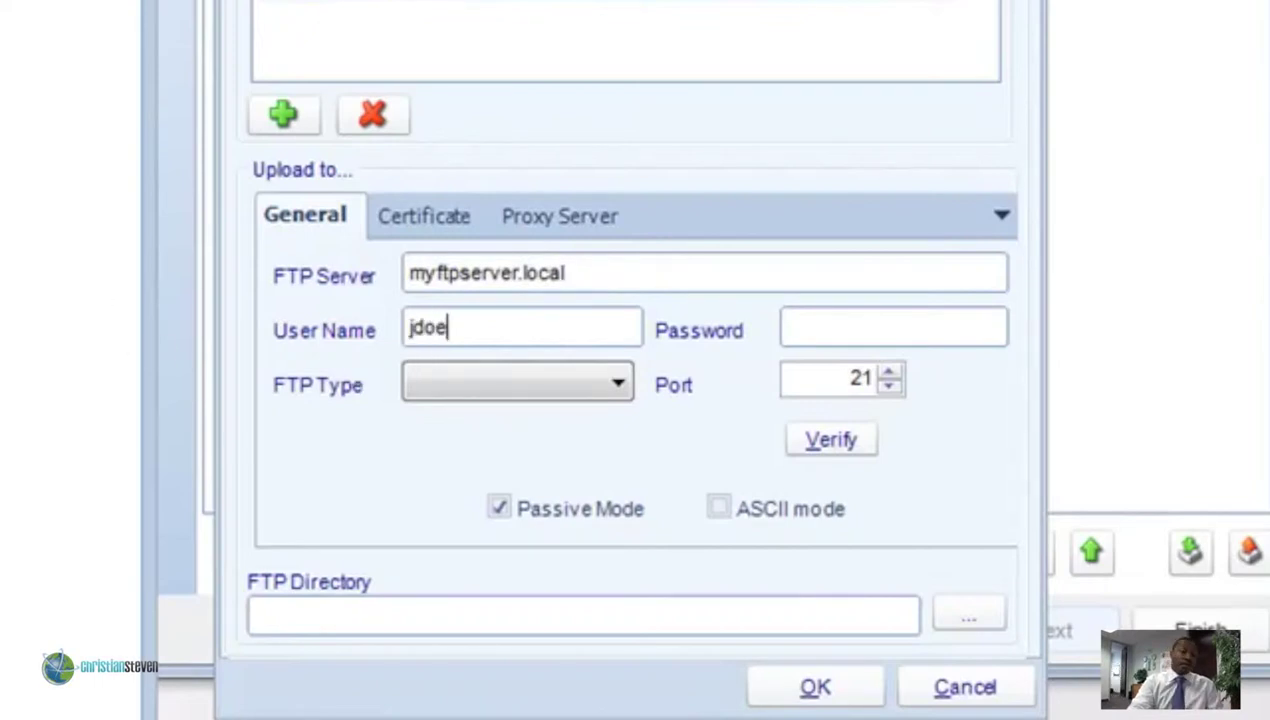
{"action": "left_click", "coordinate": [831, 440]}
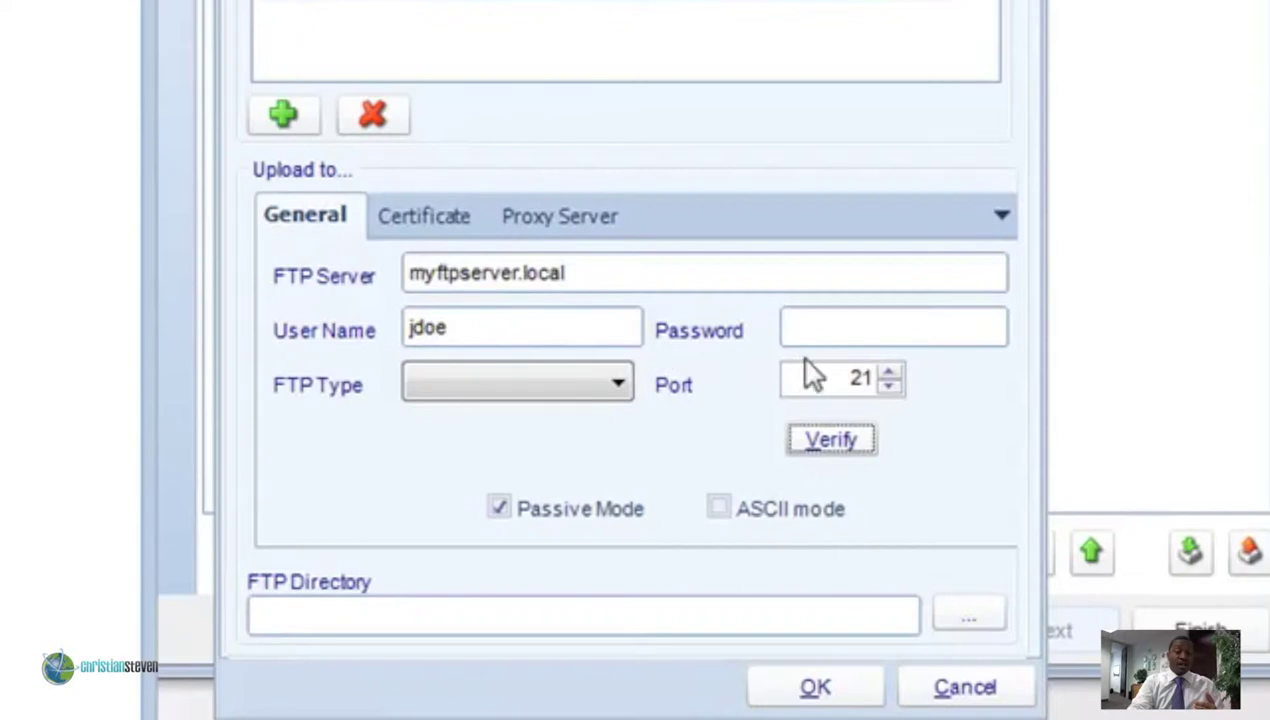
{"action": "left_click", "coordinate": [832, 320]}
{"action": "type", "text": "*****"}
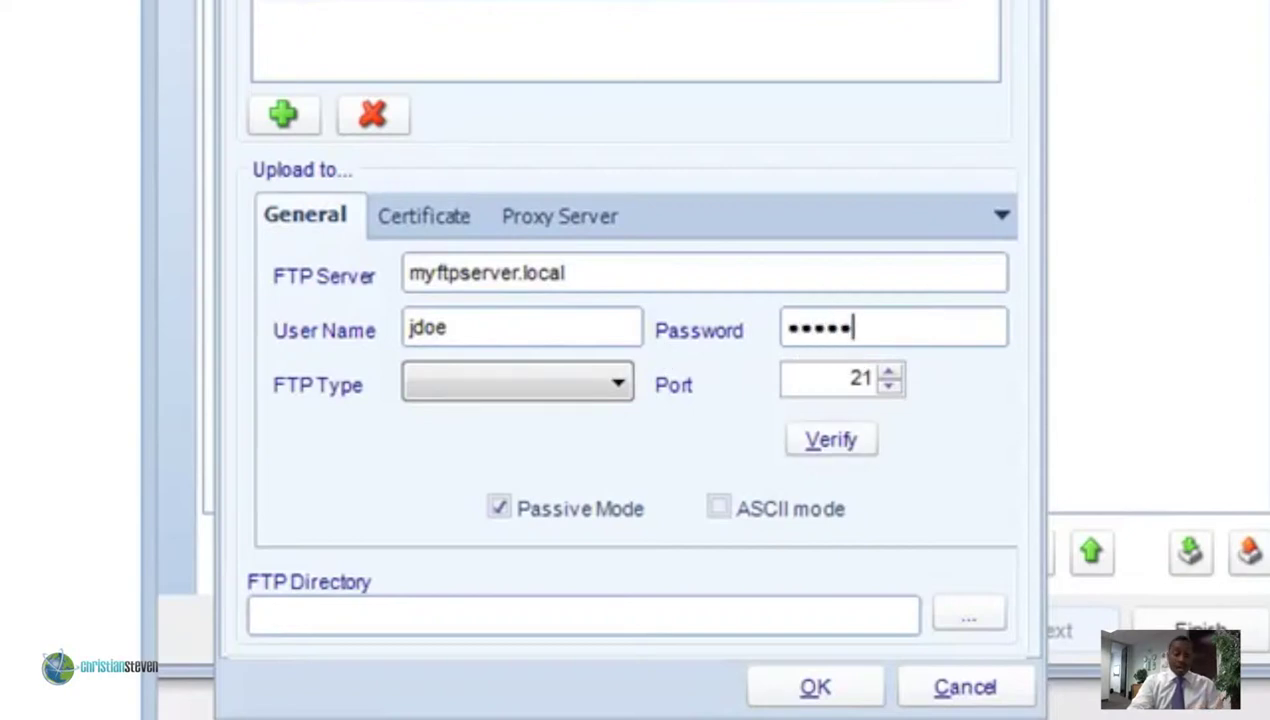
- Use FTP - SSH (FTPS), set the FTP directory to /, and choose Advanced file selection
{"action": "left_click", "coordinate": [608, 388]}
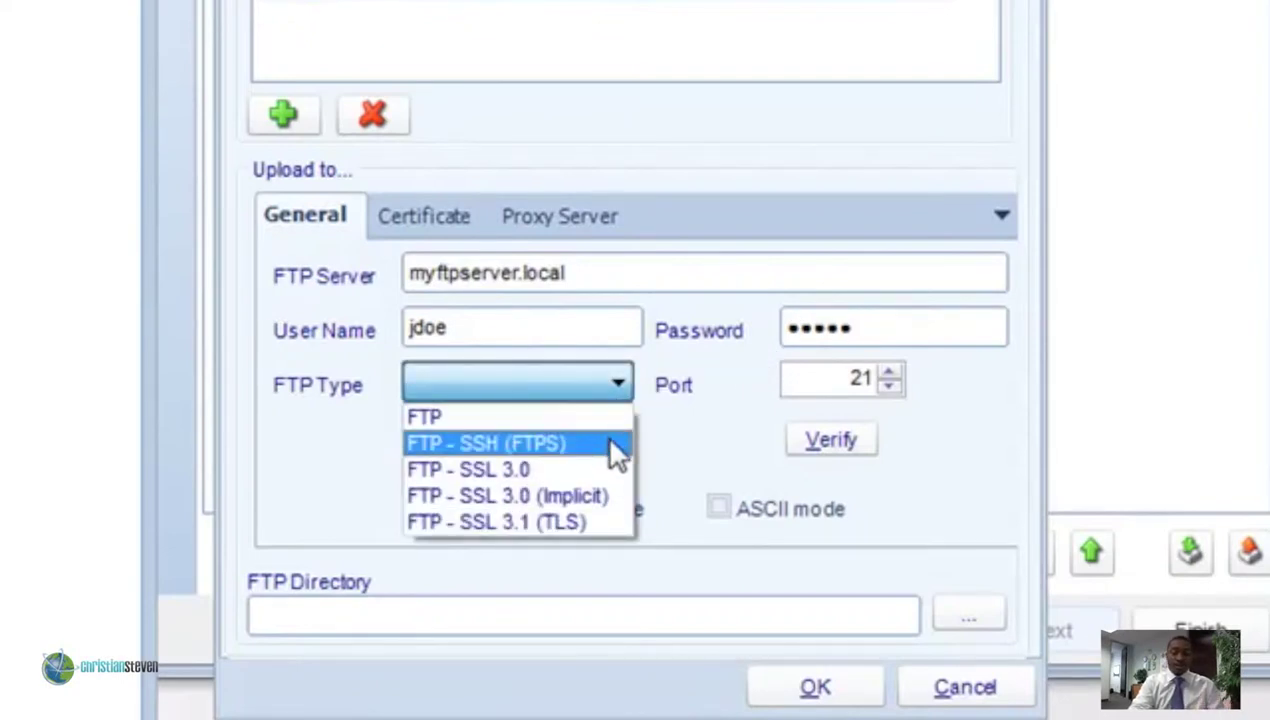
{"action": "left_click", "coordinate": [612, 445]}
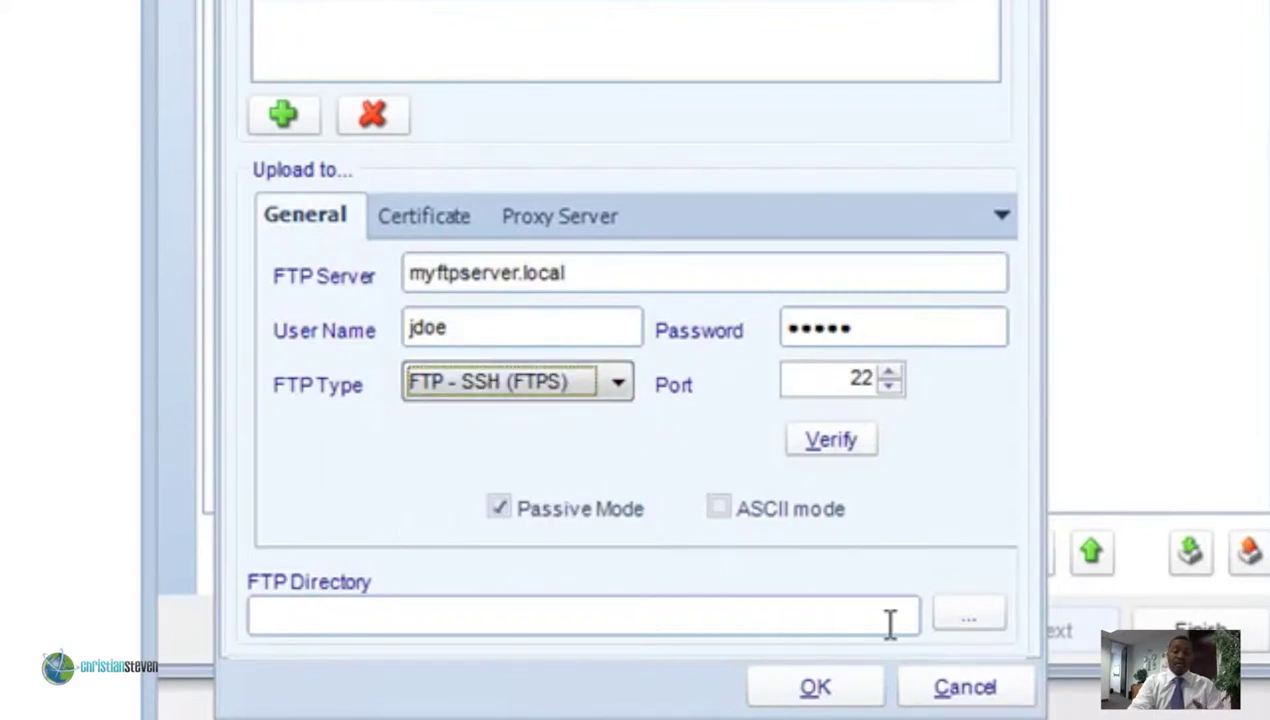
{"action": "mouse_move", "coordinate": [890, 622]}
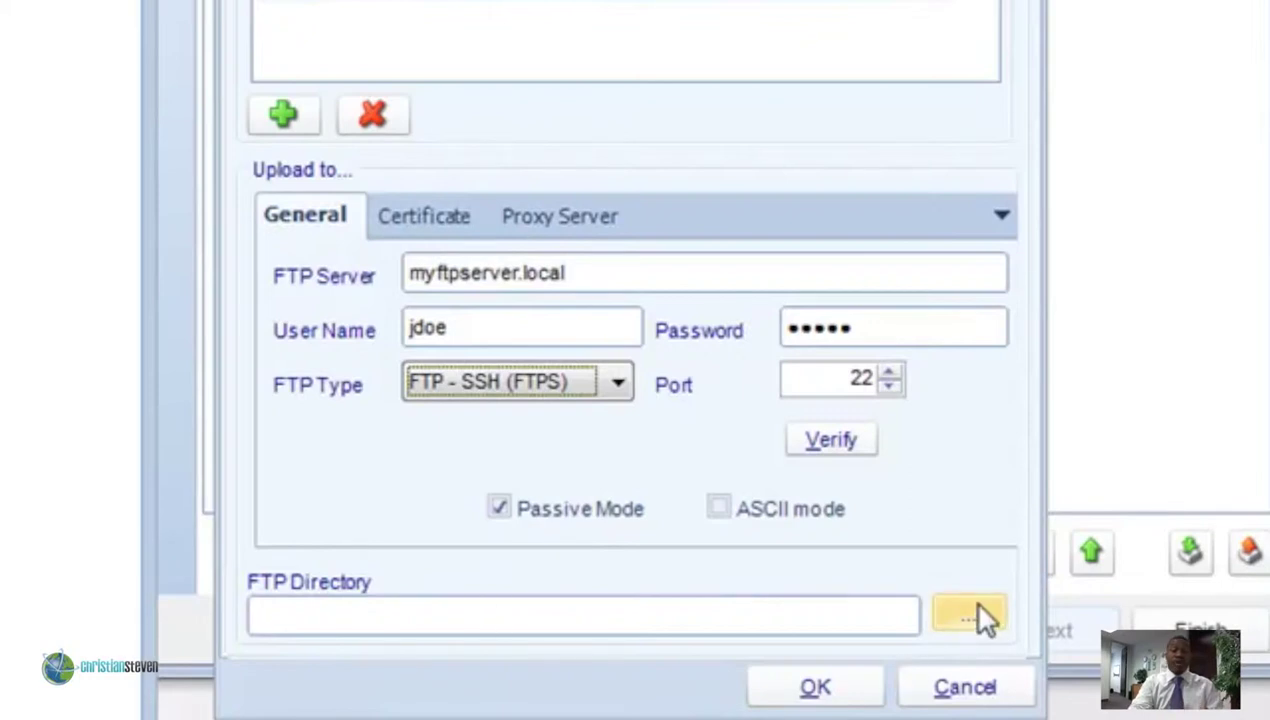
{"action": "left_click", "coordinate": [829, 615]}
{"action": "type", "text": "/"}
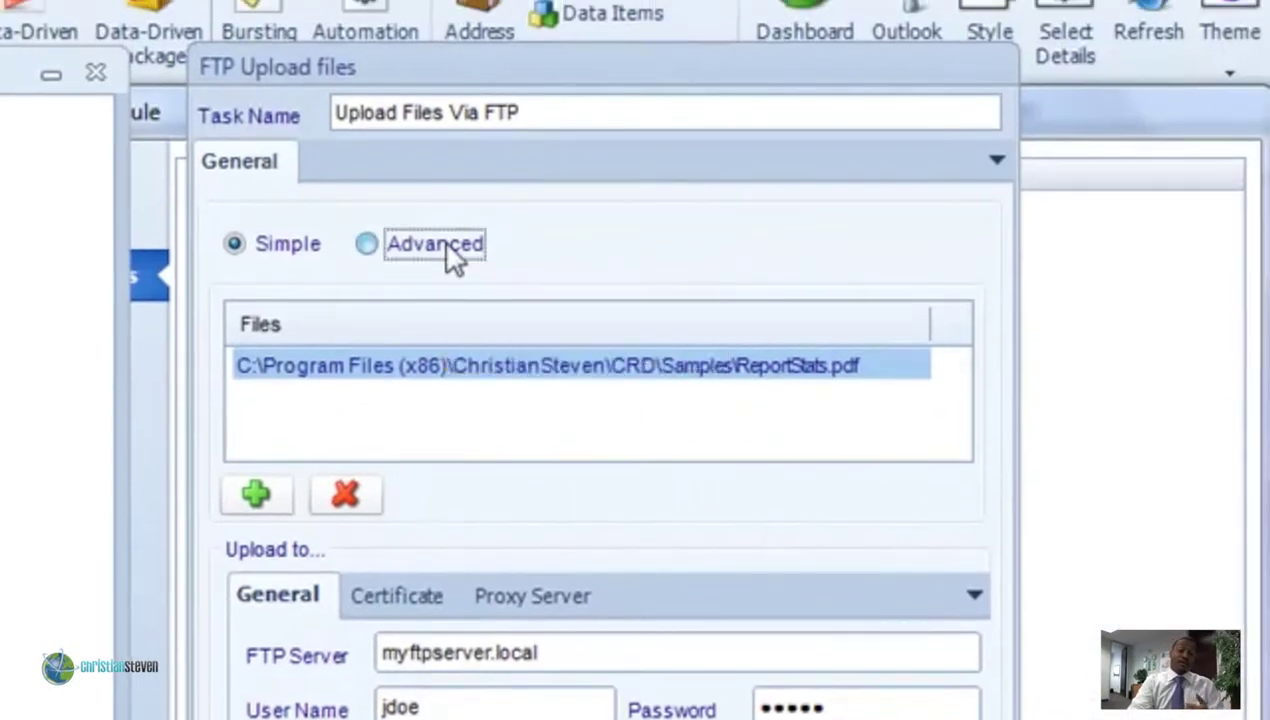
{"action": "left_click", "coordinate": [440, 248]}
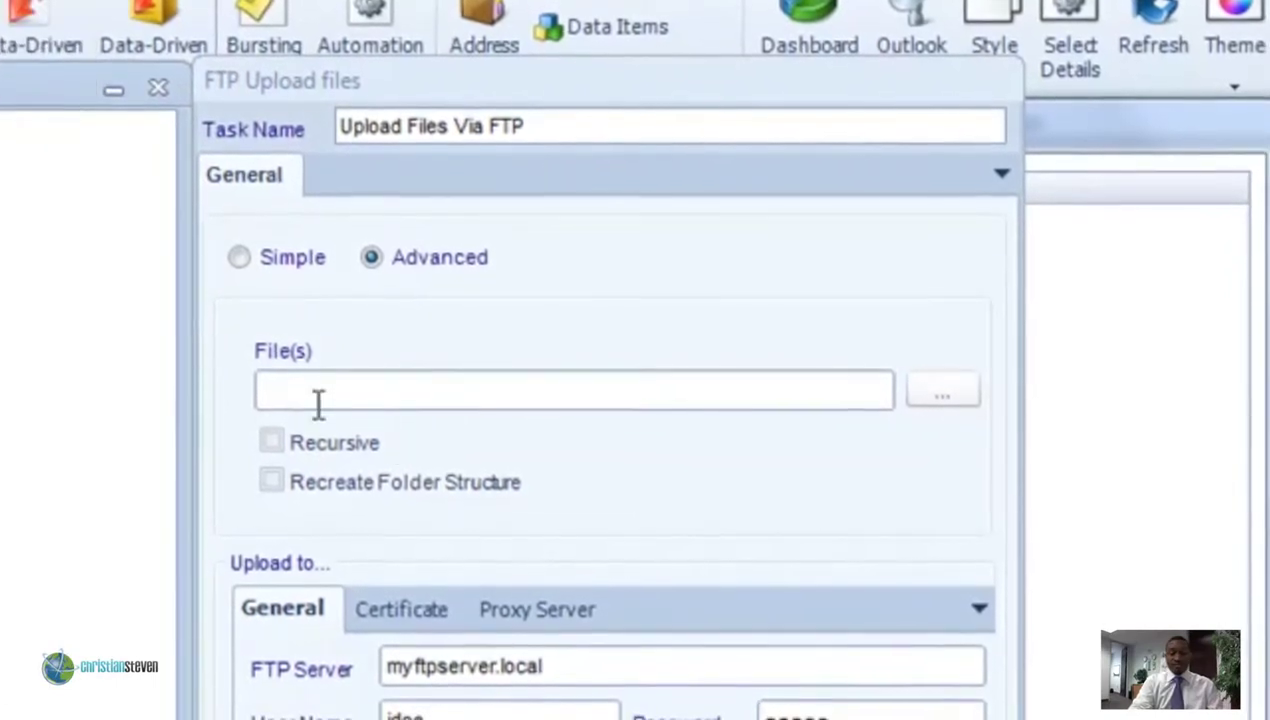
- Add Reportstats2.pdf to the upload and return to the Custom Tasks FTP options
{"action": "left_click", "coordinate": [936, 388]}
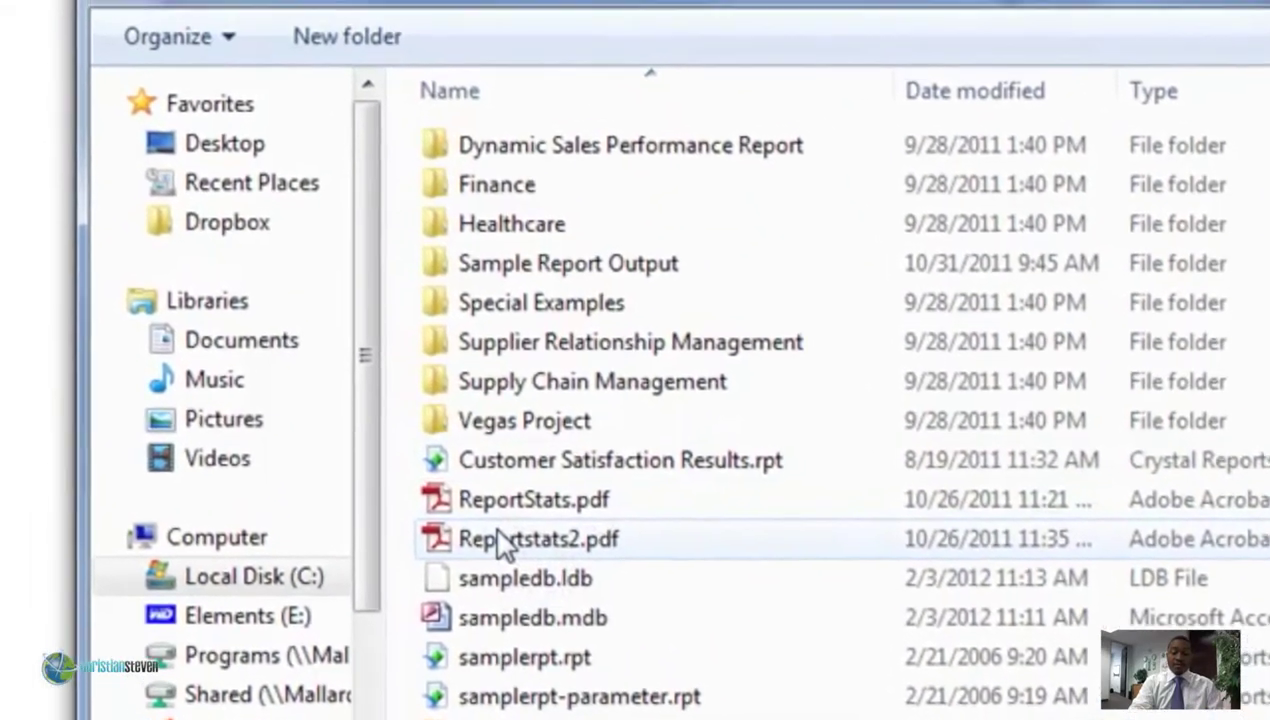
{"action": "double_click", "coordinate": [480, 515]}
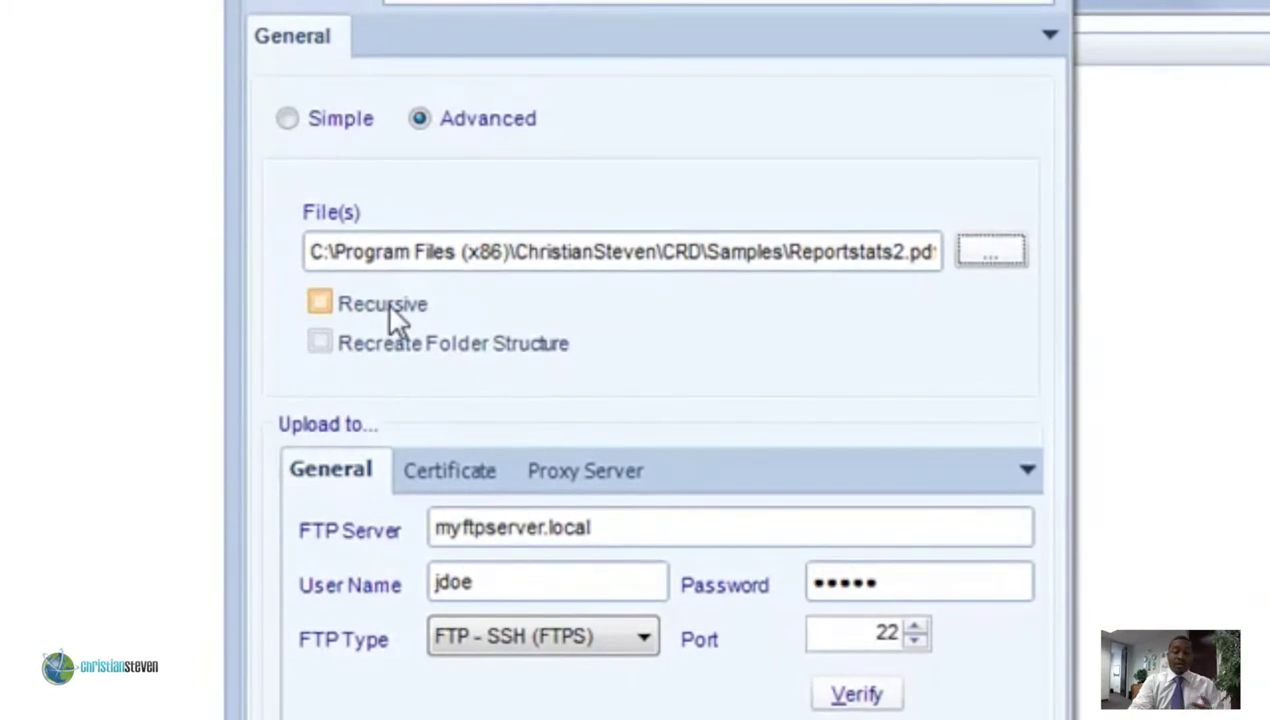
{"action": "mouse_move", "coordinate": [386, 302]}
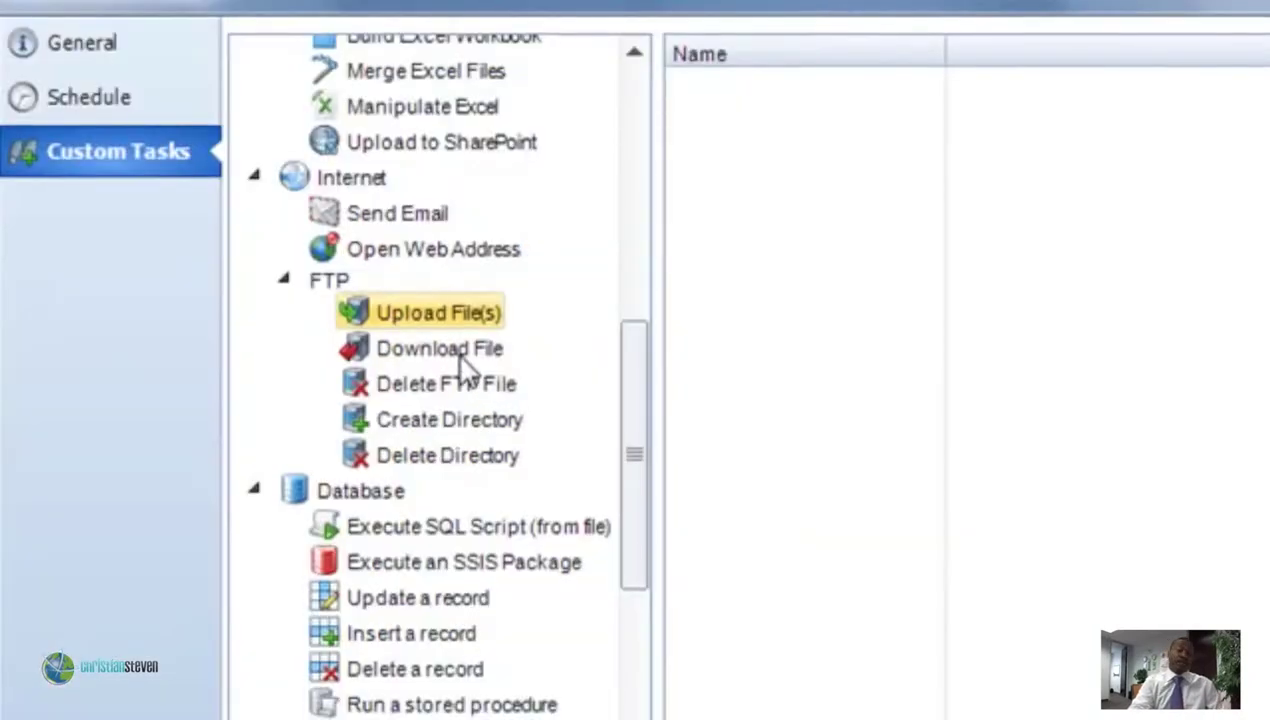
{"action": "left_click", "coordinate": [466, 356]}
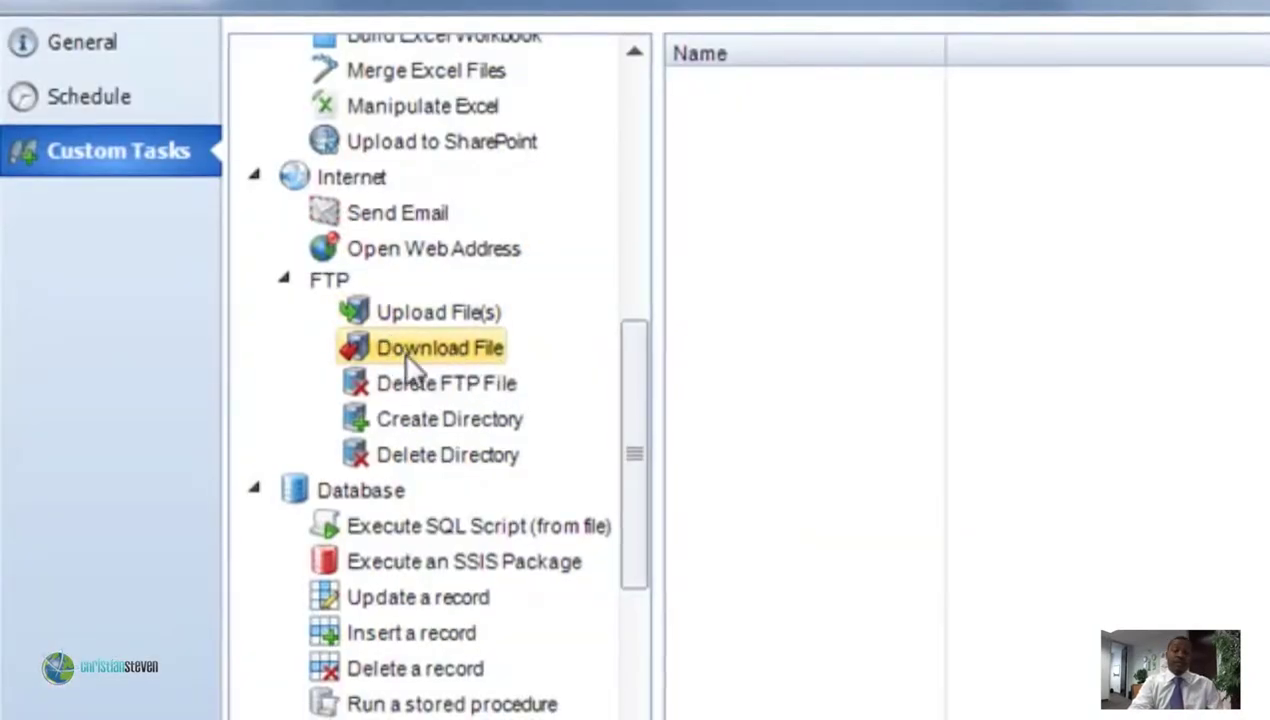
- Add an FTP Download File task to the schedule and reposition its dialog
{"action": "left_click_drag", "start_coordinate": [400, 348], "coordinate": [869, 347]}
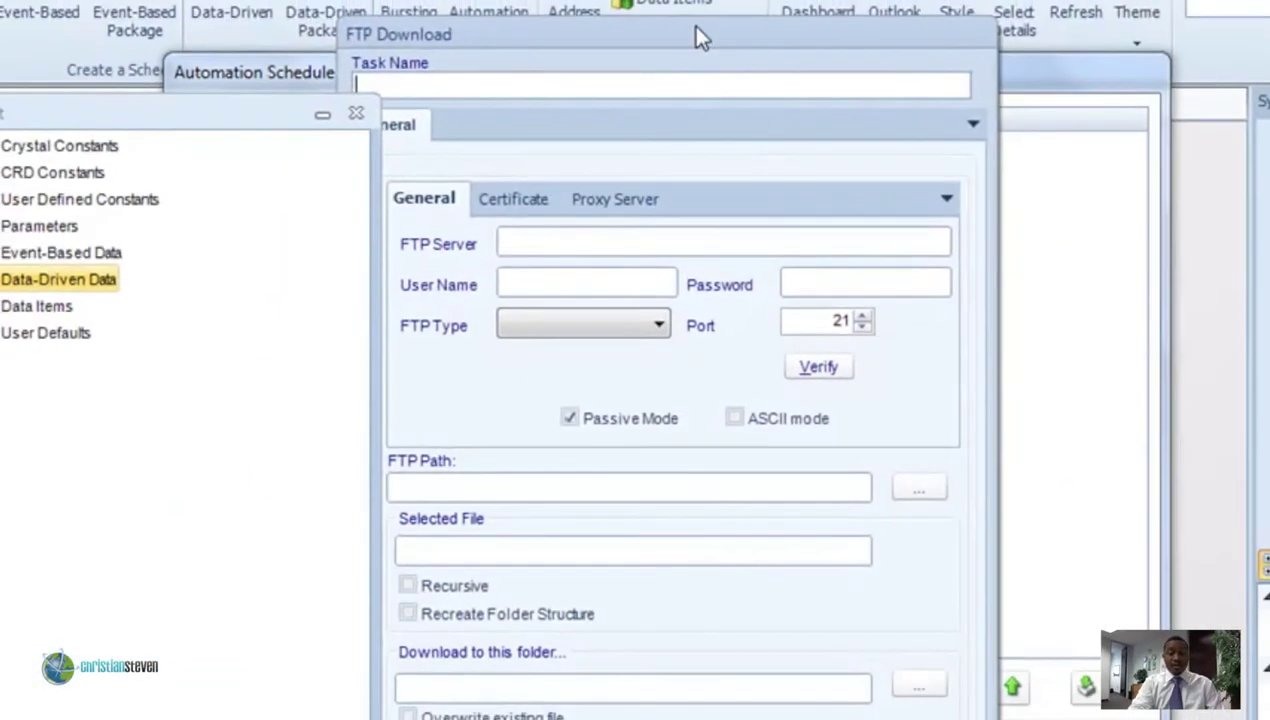
{"action": "left_click_drag", "start_coordinate": [691, 26], "coordinate": [874, 37]}
{"action": "left_click_drag", "start_coordinate": [199, 112], "coordinate": [343, 12]}
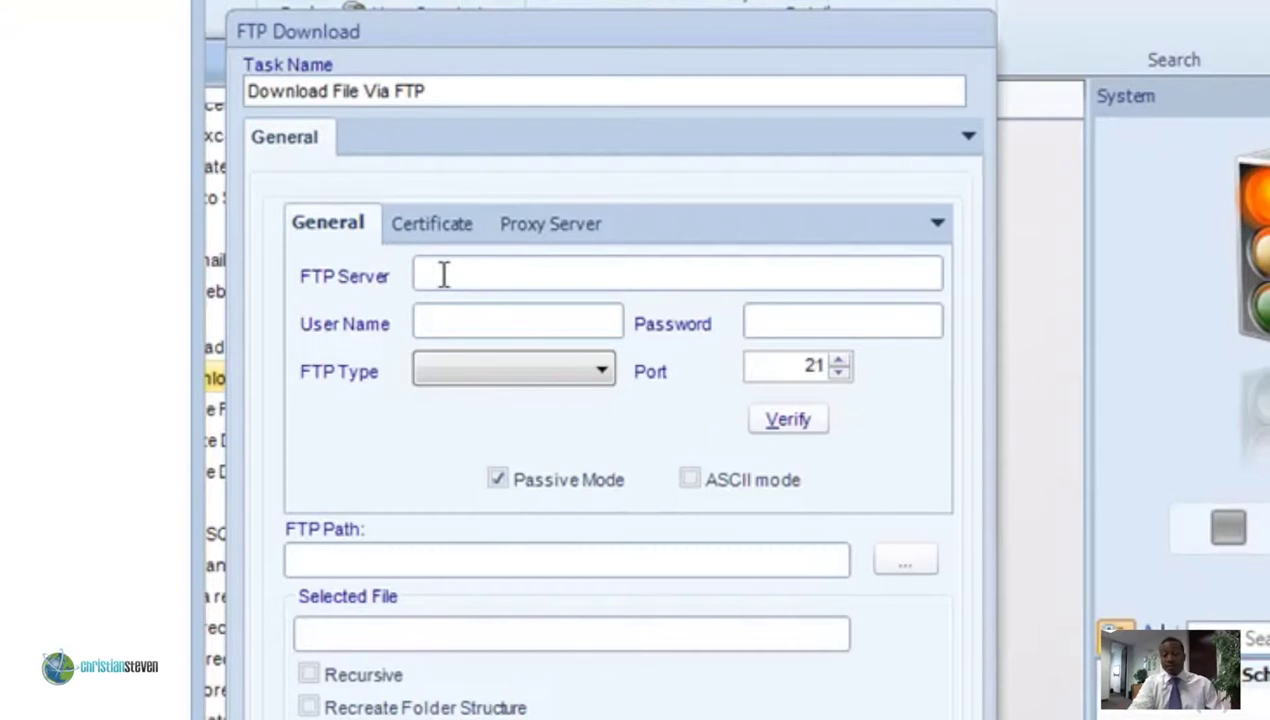
- Enter myftpserver.local with the user name and password, using FTP - SSH (FTPS)
{"action": "type", "text": "myftpserver.local"}
{"action": "key", "text": "Tab"}
{"action": "type", "text": "jkeo"}
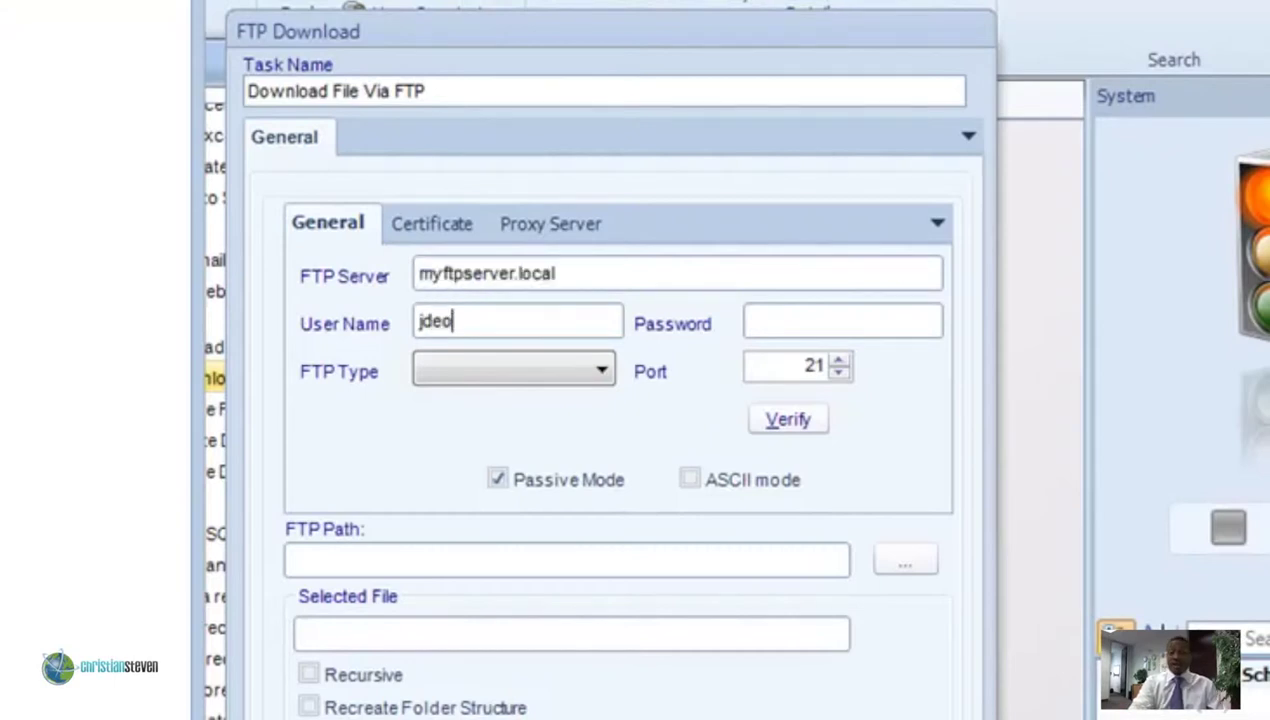
{"action": "key", "text": "BackSpace"}
{"action": "key", "text": "BackSpace"}
{"action": "type", "text": "oe"}
{"action": "key", "text": "Tab"}
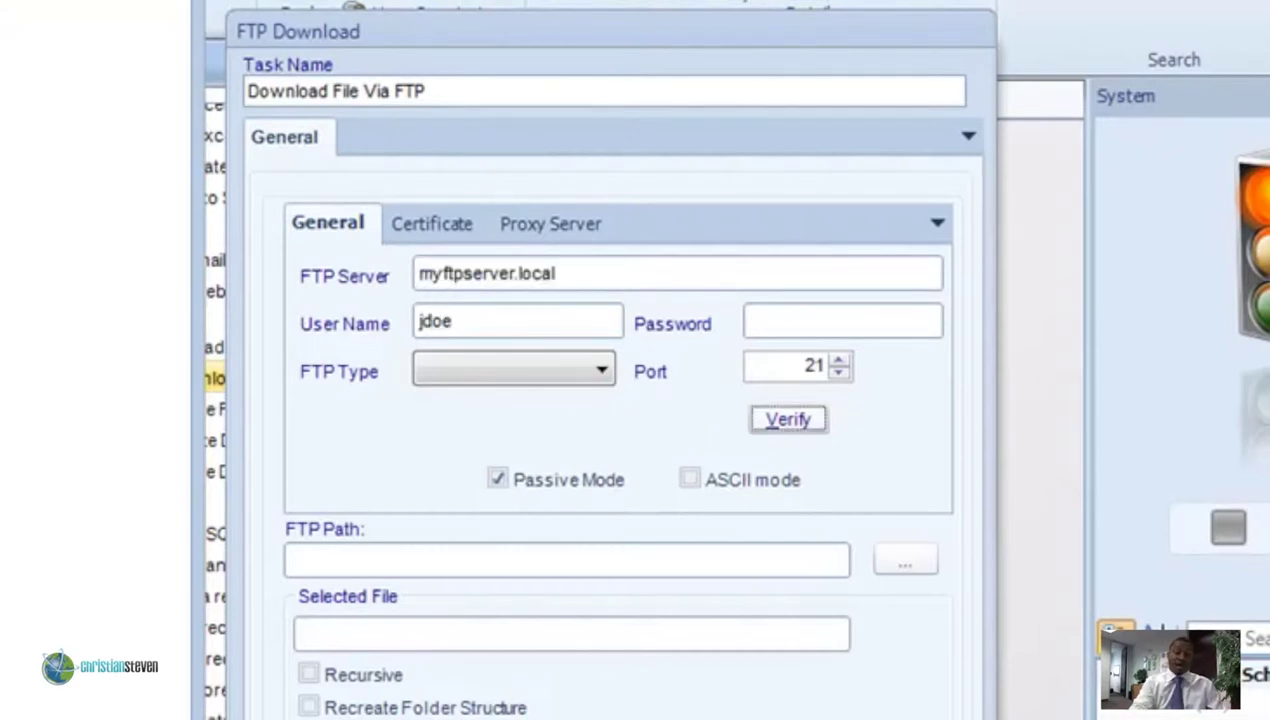
{"action": "left_click", "coordinate": [763, 316]}
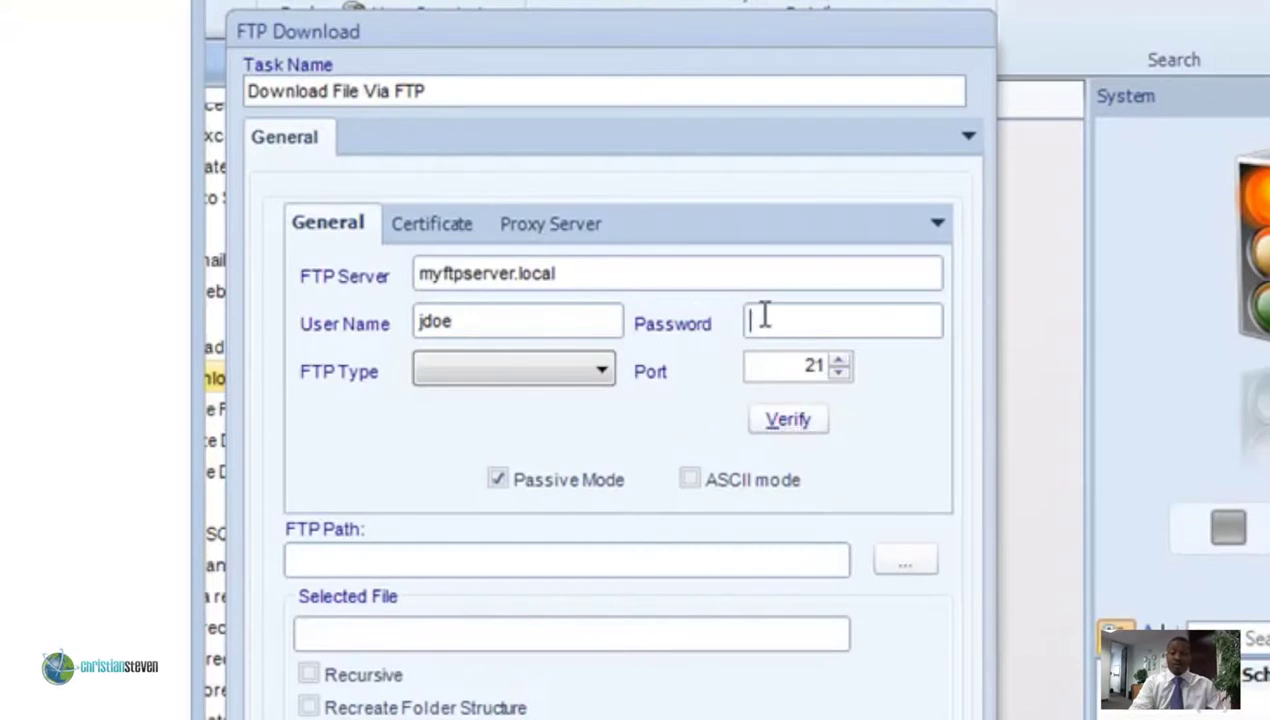
{"action": "type", "text": "******"}
{"action": "left_click", "coordinate": [513, 369]}
{"action": "left_click", "coordinate": [587, 440]}
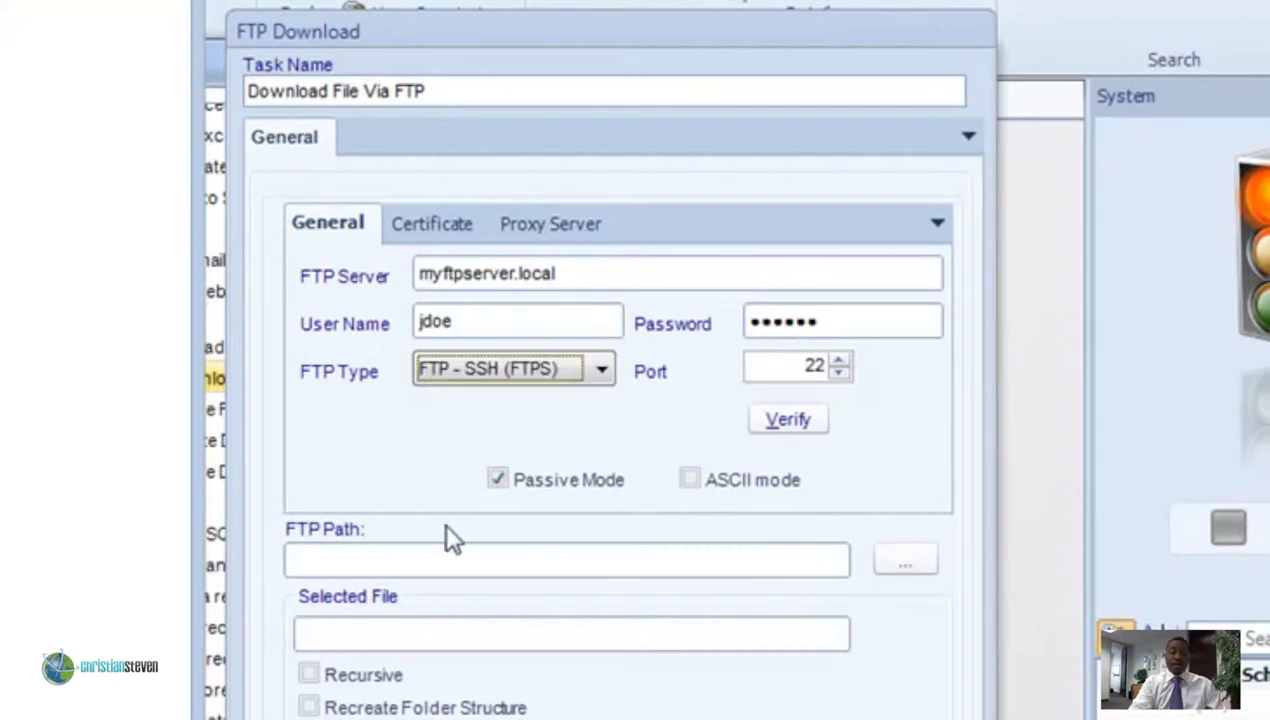
- Download \reports\reportstats from \reports to the Desktop, overwriting existing files, and save the task
{"action": "left_click", "coordinate": [925, 575]}
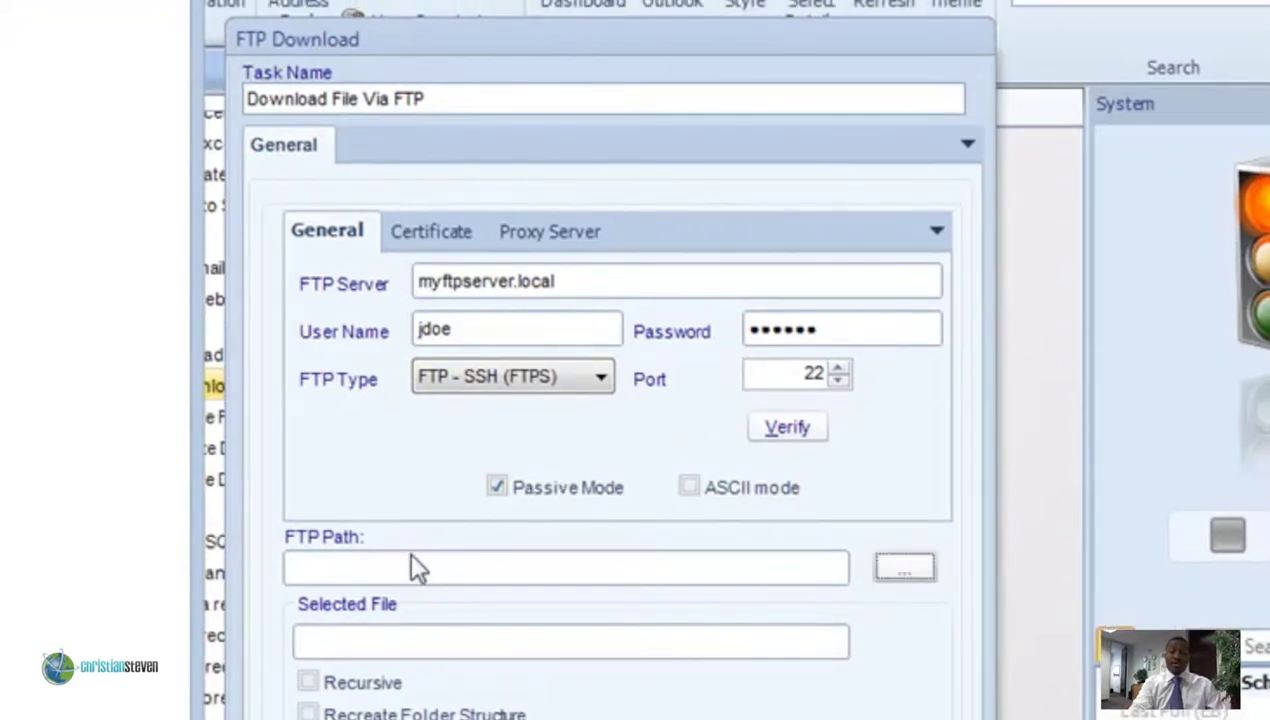
{"action": "left_click", "coordinate": [396, 565]}
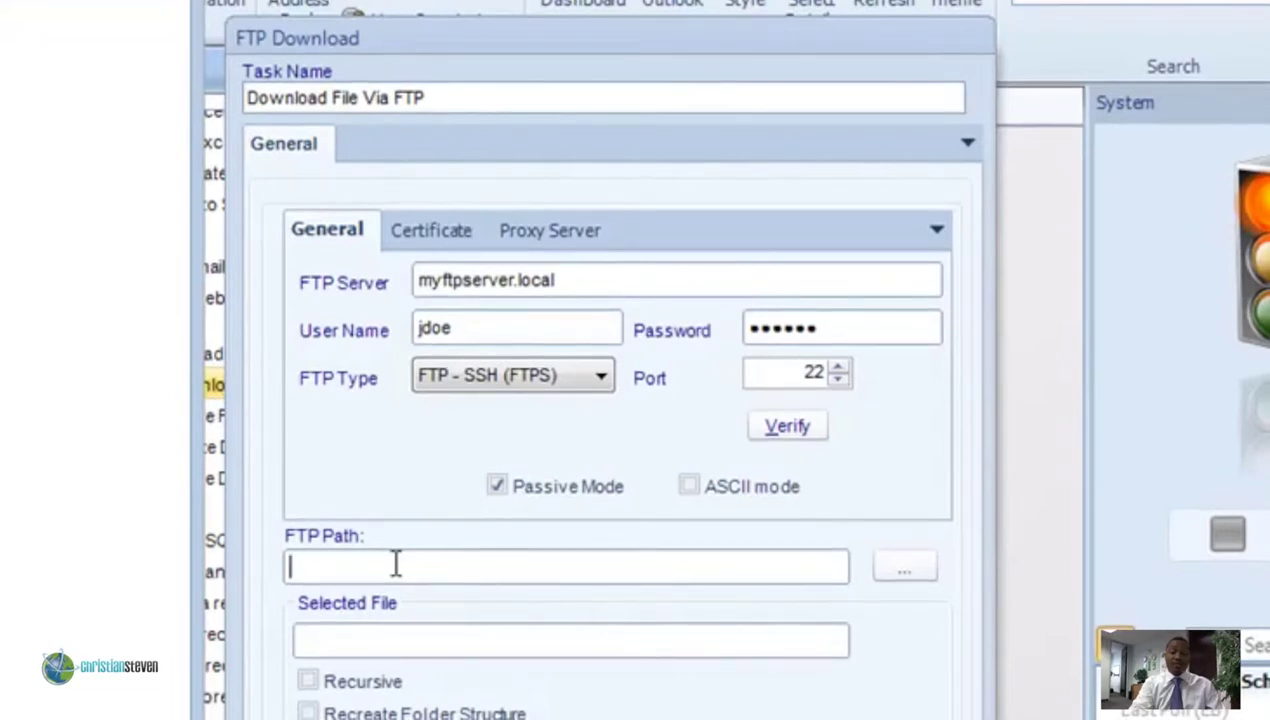
{"action": "type", "text": "\\reports"}
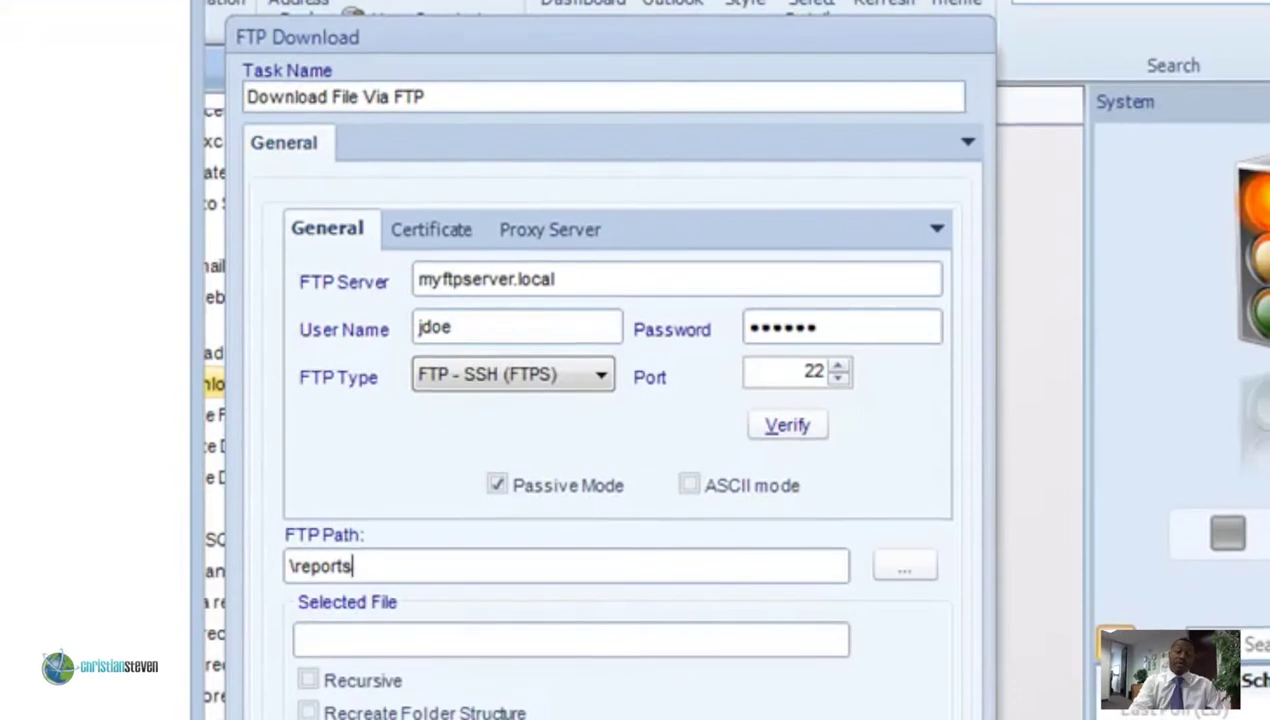
{"action": "left_click", "coordinate": [414, 641]}
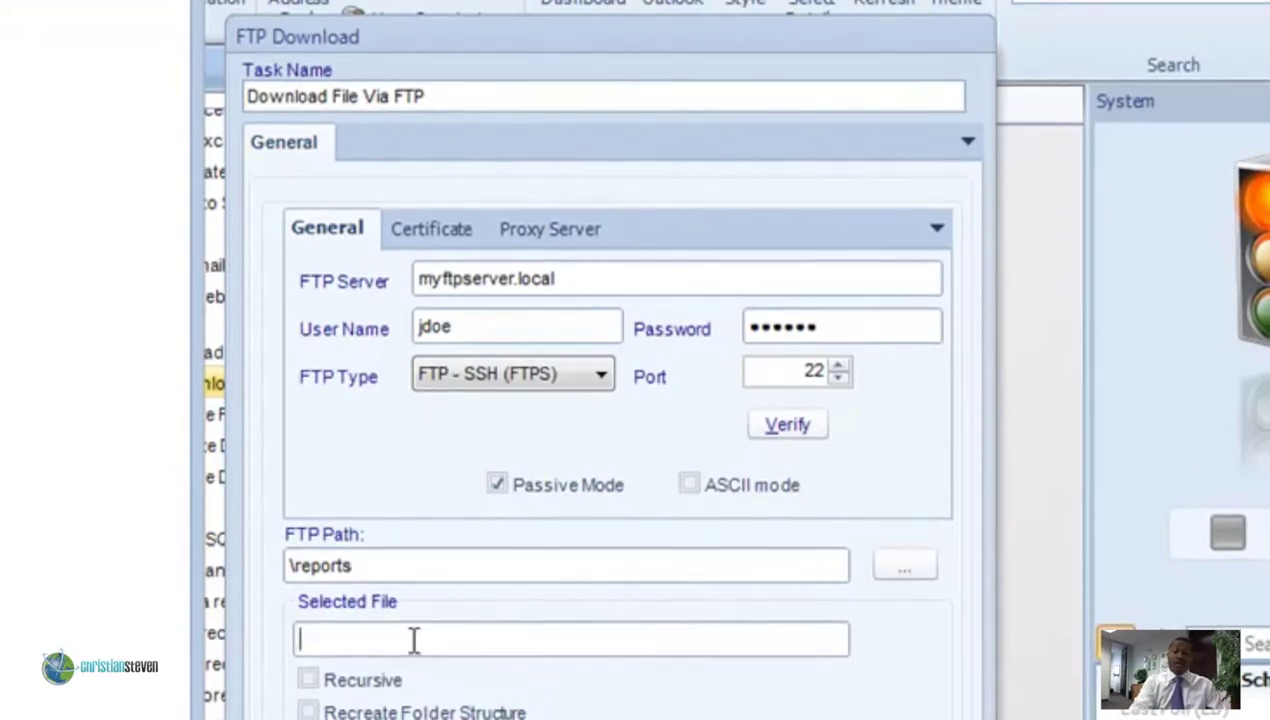
{"action": "type", "text": "\\"}
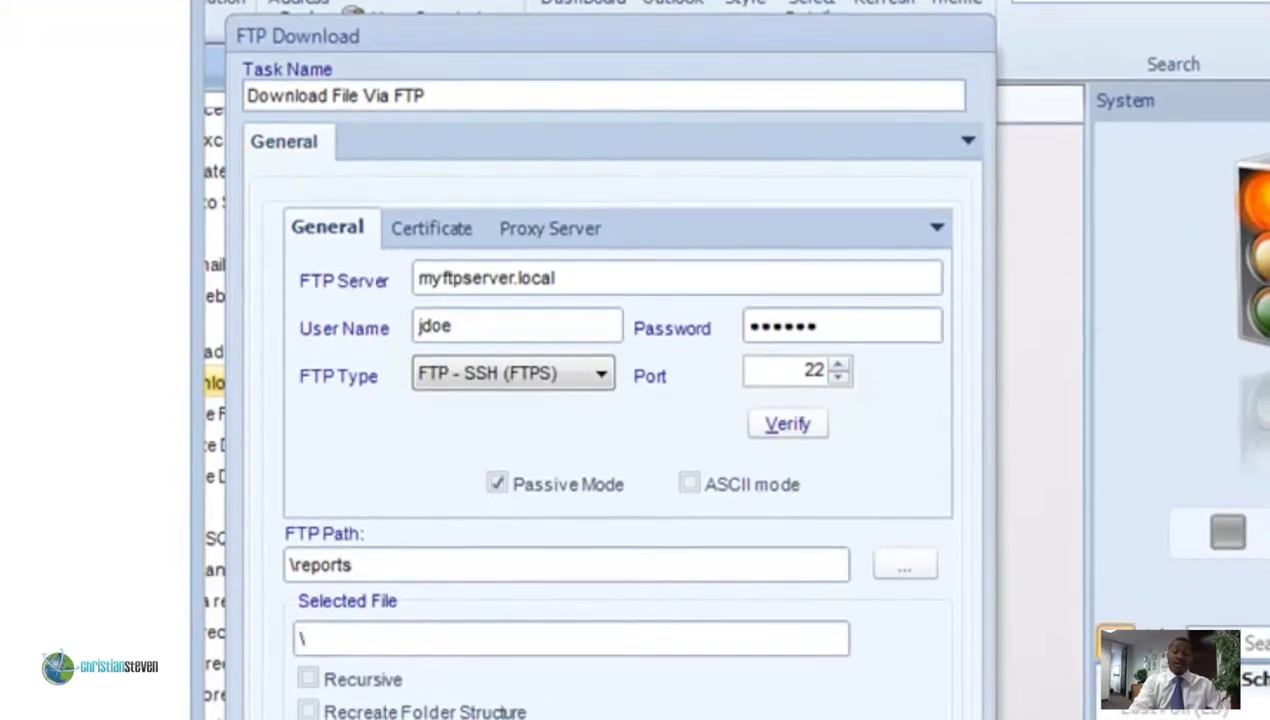
{"action": "type", "text": "reports"}
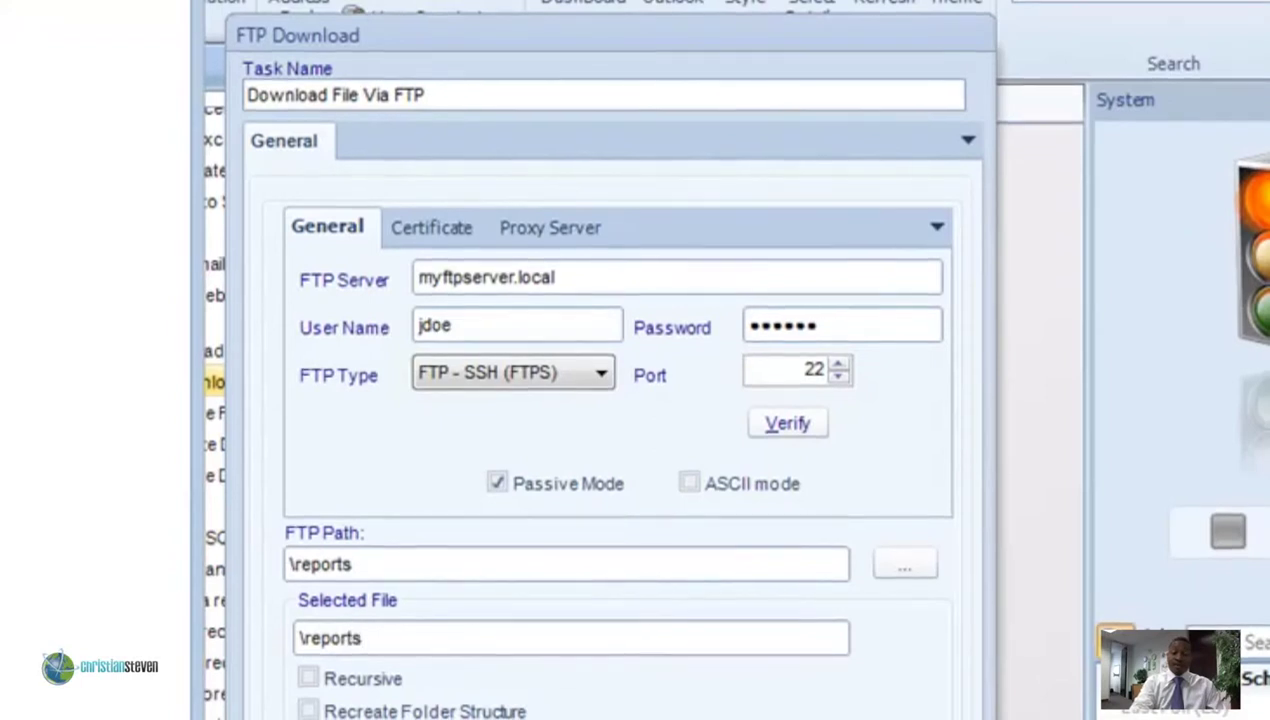
{"action": "type", "text": "\\repor"}
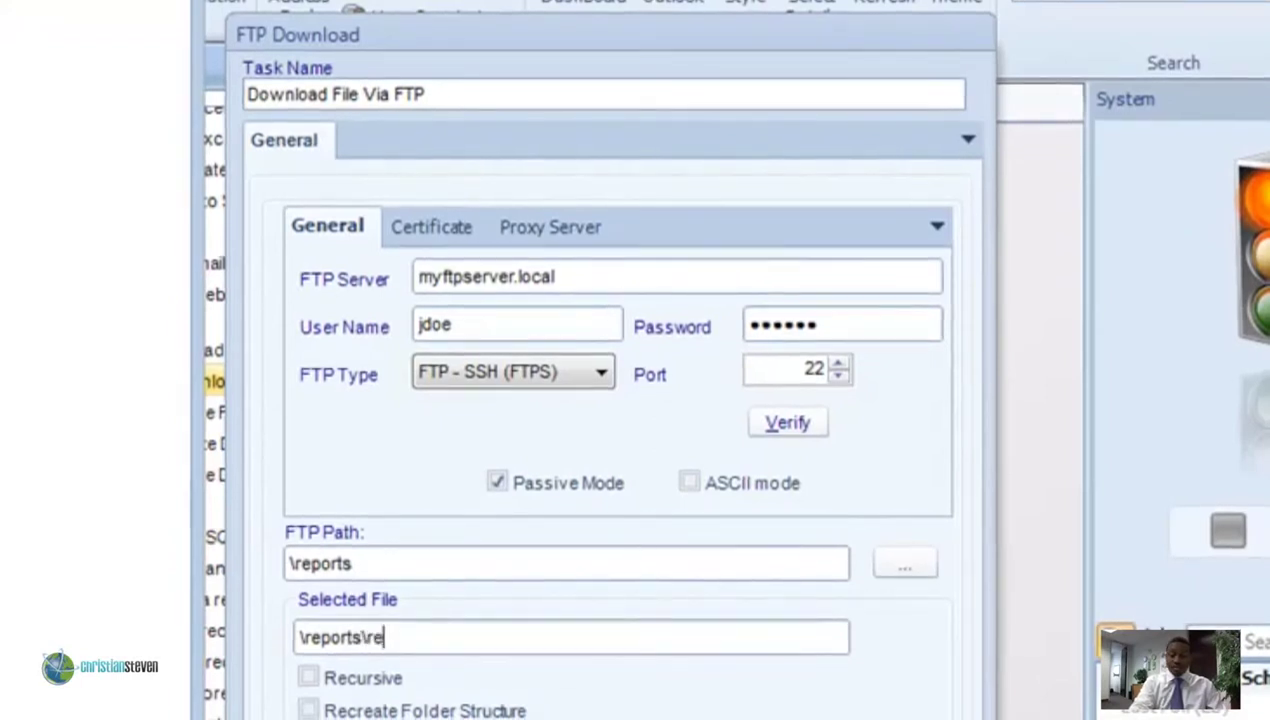
{"action": "type", "text": "tstats"}
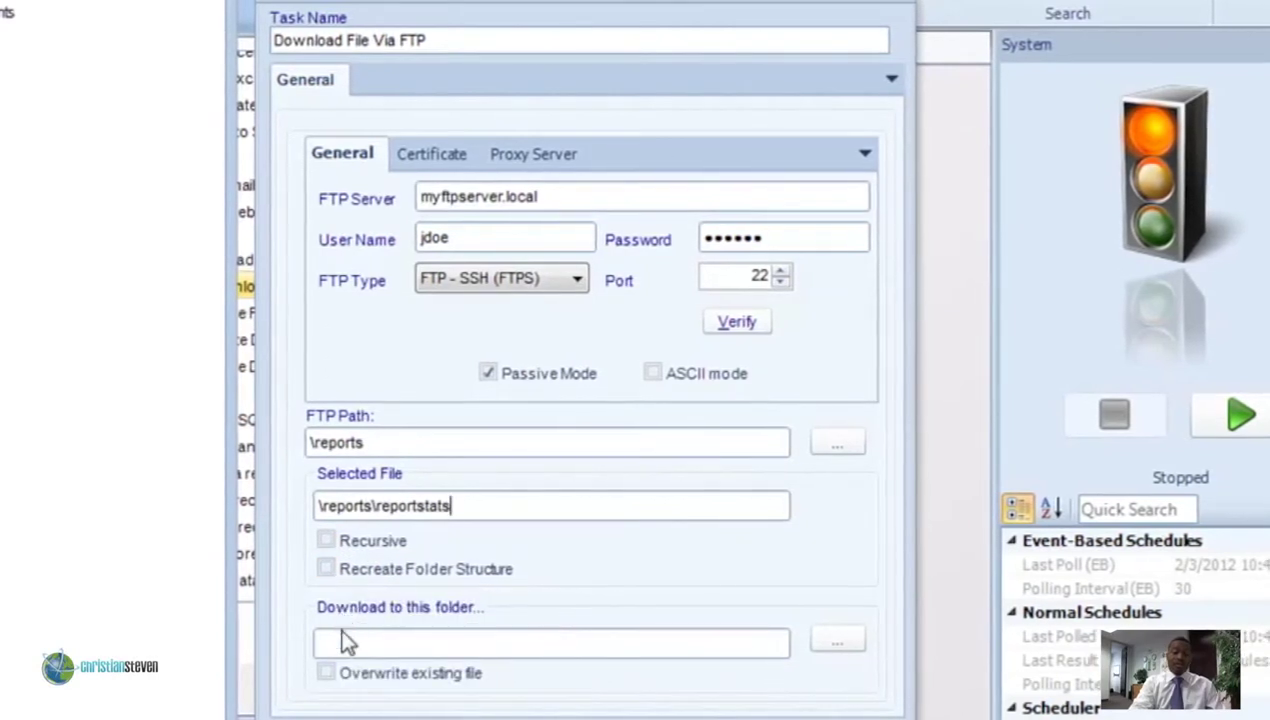
{"action": "left_click", "coordinate": [835, 638]}
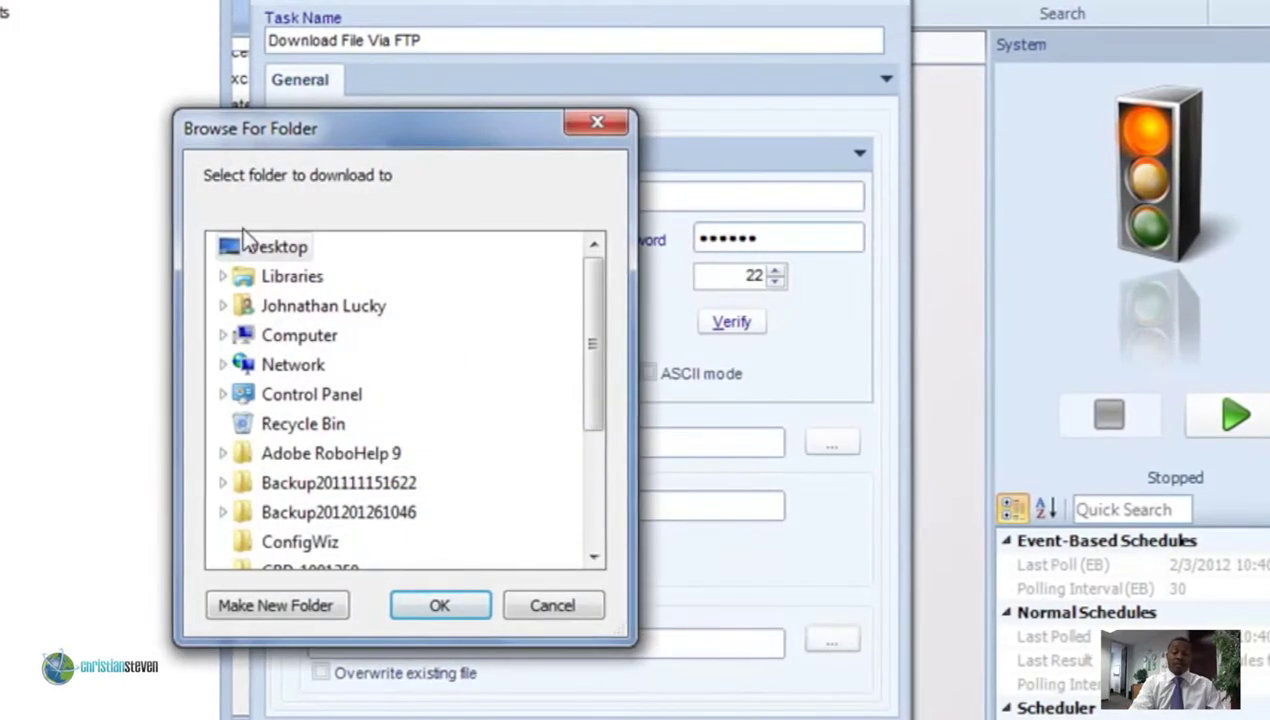
{"action": "left_click", "coordinate": [413, 603]}
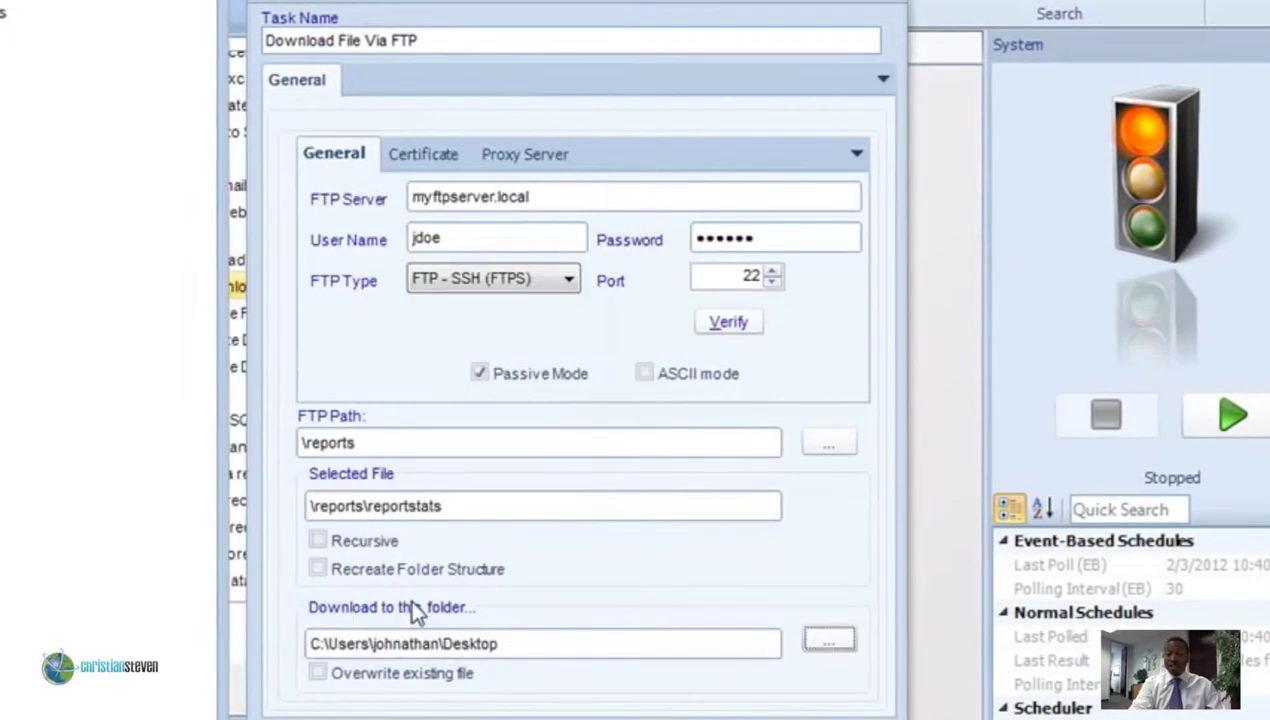
{"action": "left_click", "coordinate": [418, 682]}
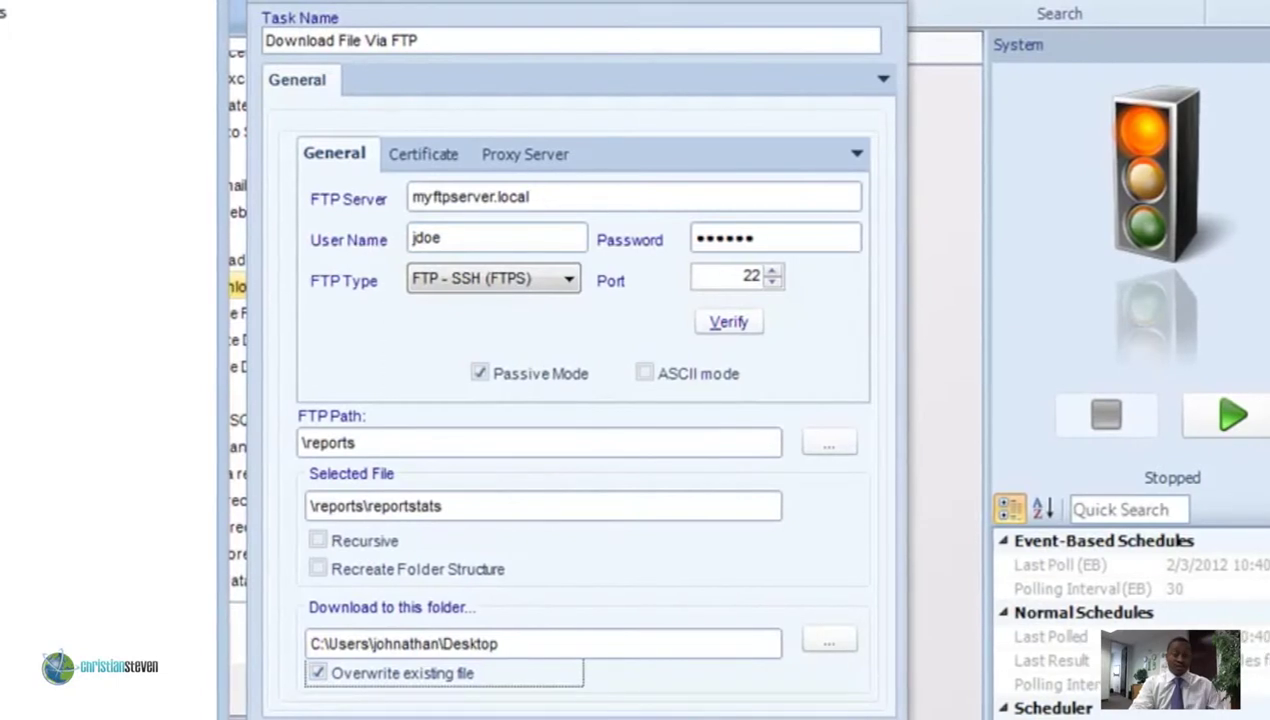
{"action": "key", "text": "Return"}
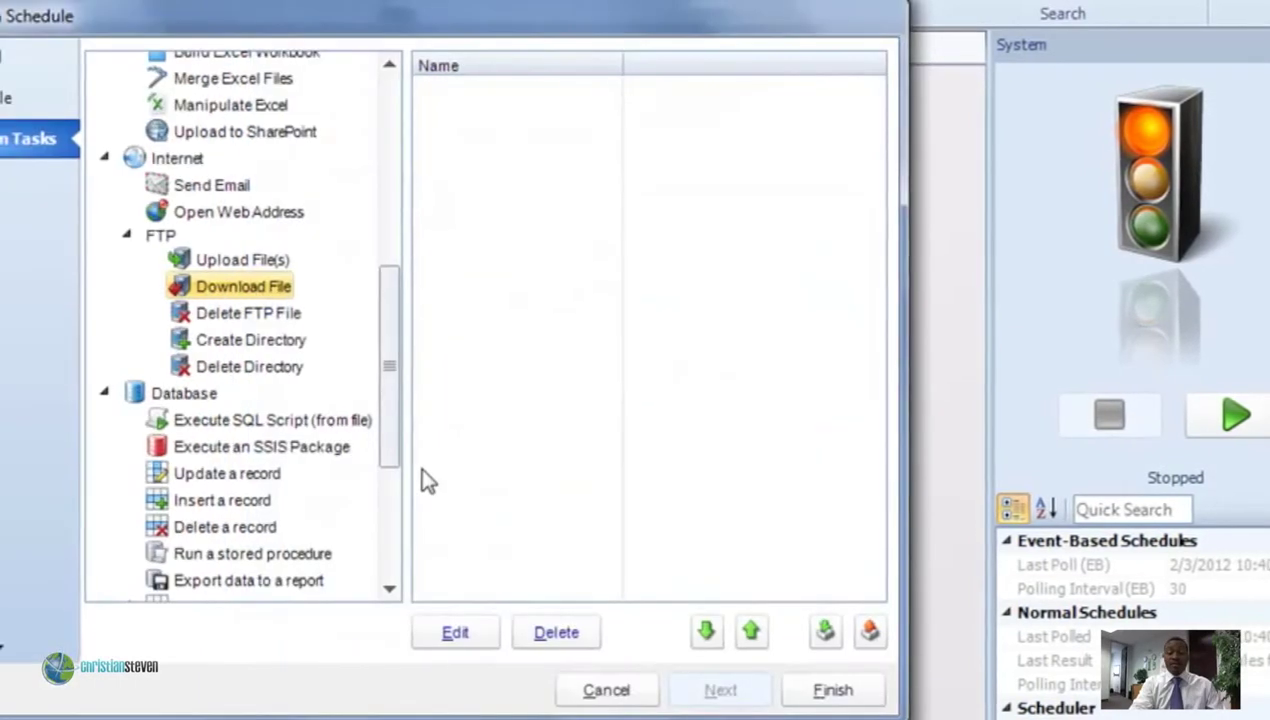
- Add a 'Delete File Via FTP' task targeting the MYFTPServer.local server
{"action": "left_click", "coordinate": [203, 316]}
{"action": "left_click_drag", "start_coordinate": [203, 316], "coordinate": [556, 308]}
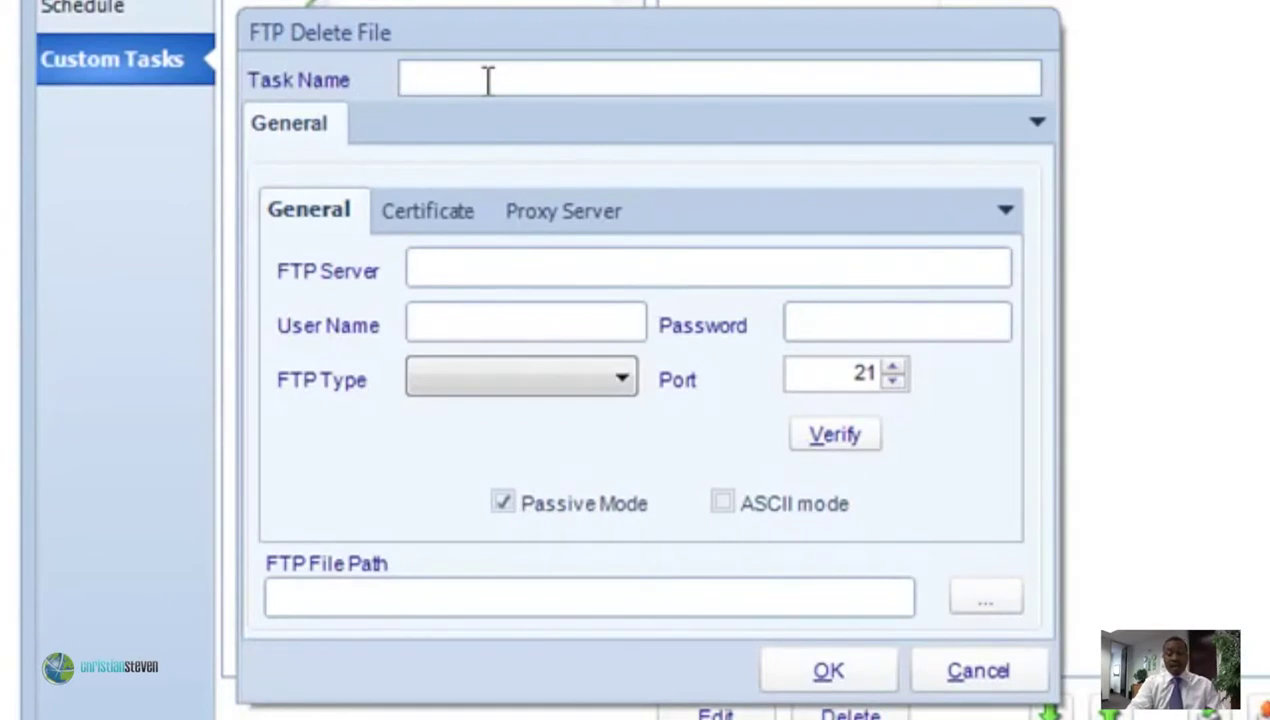
{"action": "type", "text": "Delete File Via FTP"}
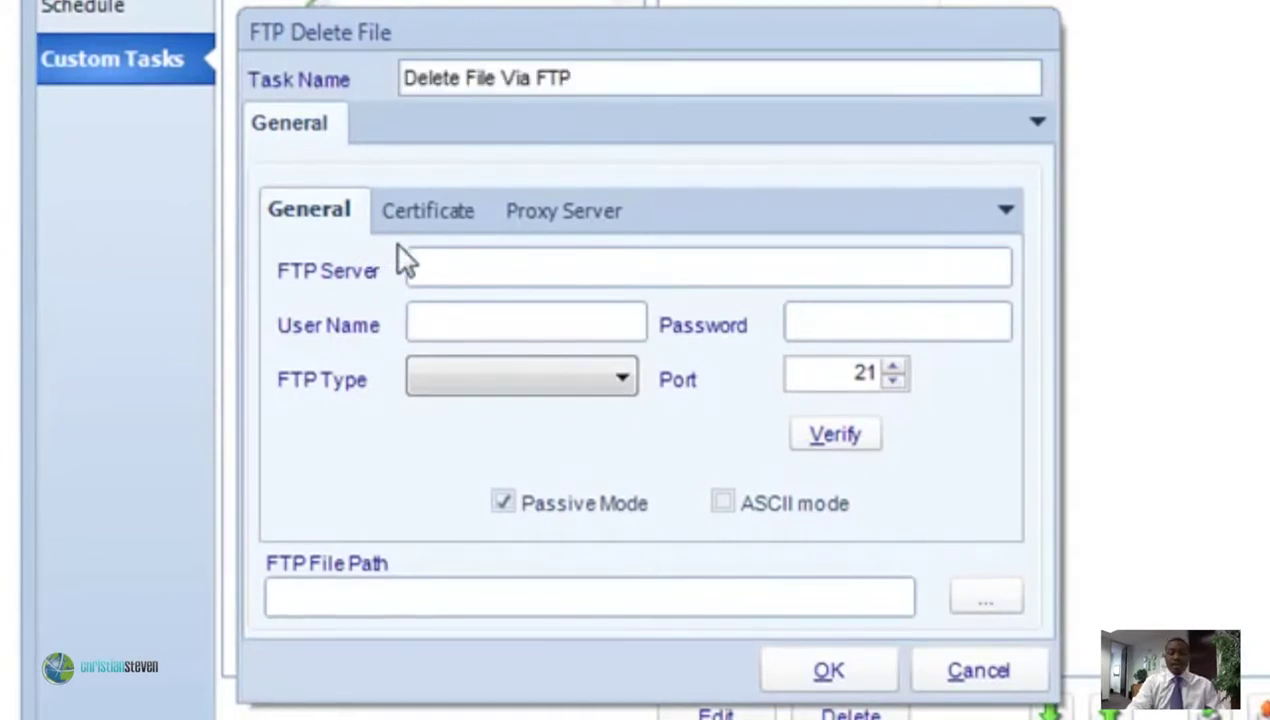
{"action": "left_click", "coordinate": [431, 272]}
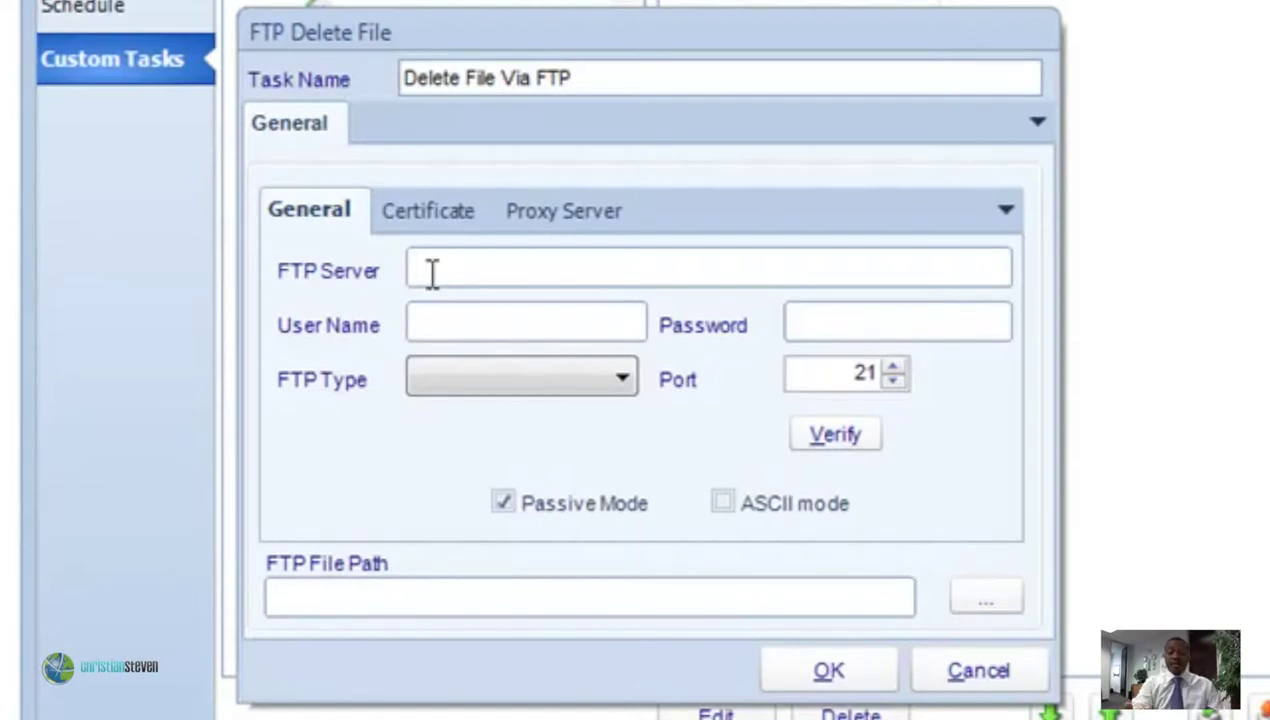
{"action": "type", "text": "MyFTP"}
{"action": "key", "text": "BackSpace"}
{"action": "key", "text": "BackSpace"}
{"action": "key", "text": "BackSpace"}
{"action": "key", "text": "BackSpace"}
{"action": "type", "text": "YFTPServer.local"}
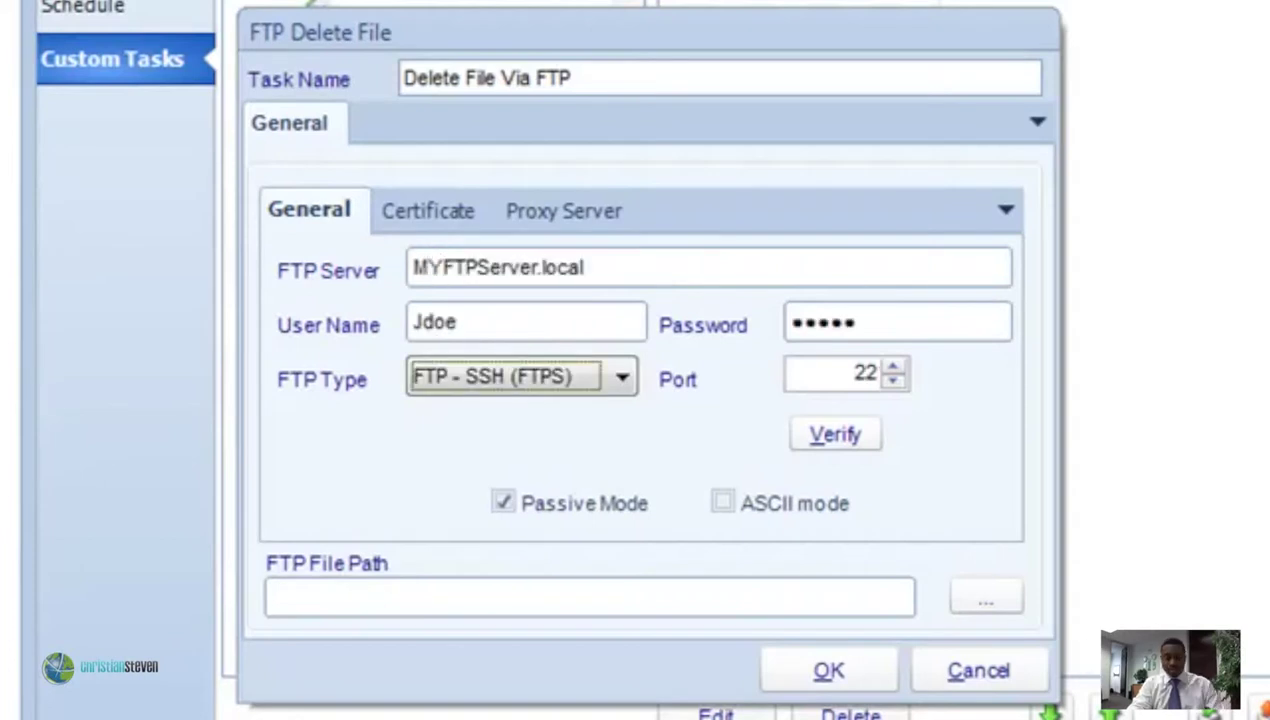
- Set the file to delete to \reports\reportstats2, then cancel the task unsaved
{"action": "left_click", "coordinate": [986, 598]}
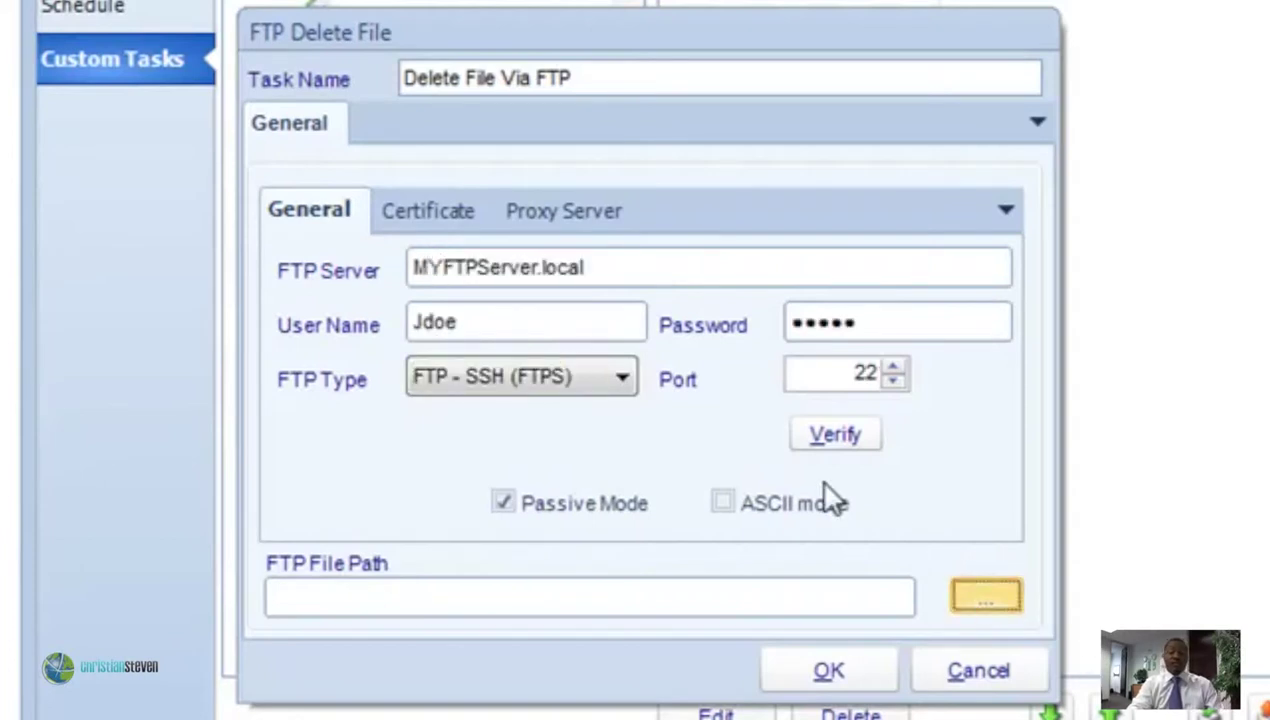
{"action": "left_click", "coordinate": [544, 596]}
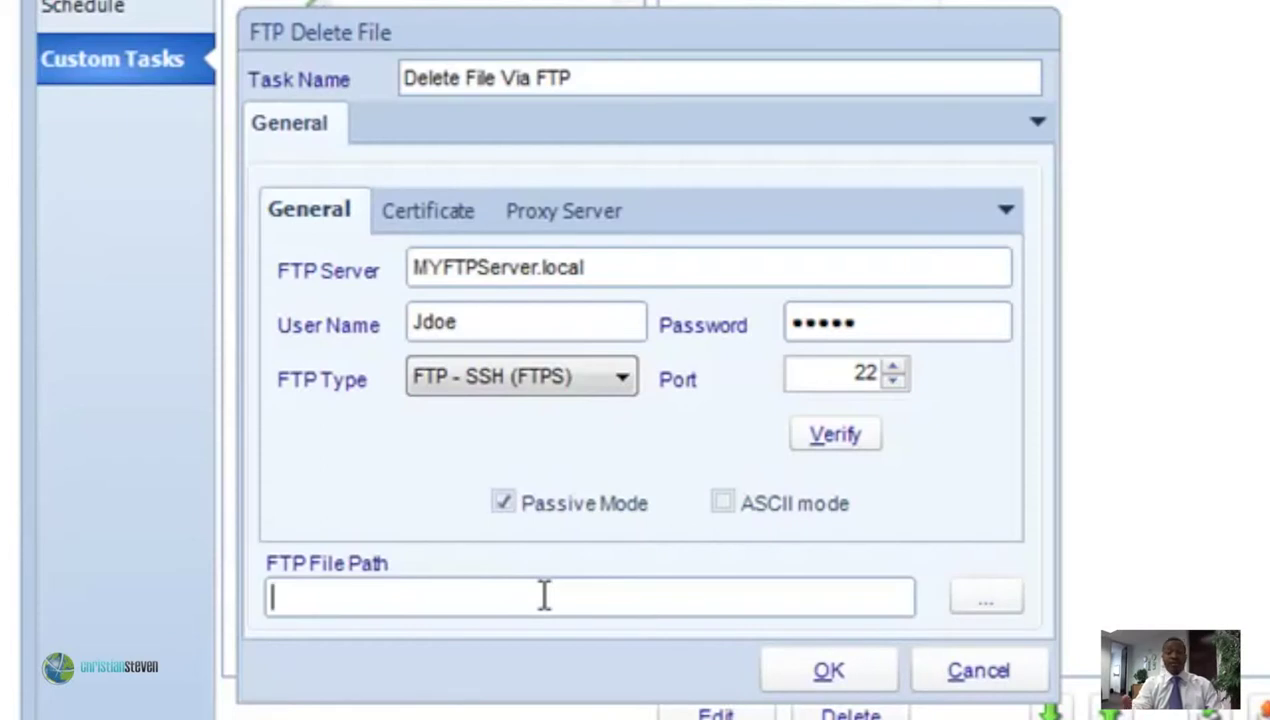
{"action": "type", "text": "\\reports\\reportstats2"}
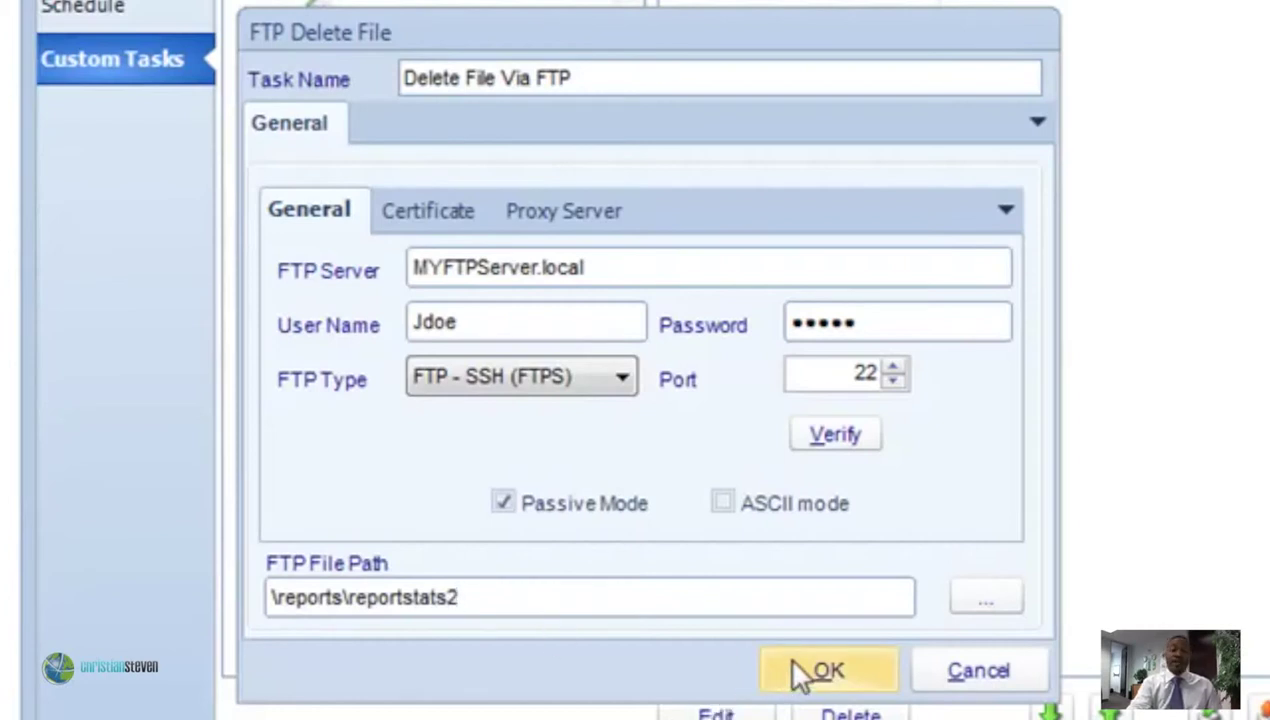
{"action": "left_click", "coordinate": [960, 670]}
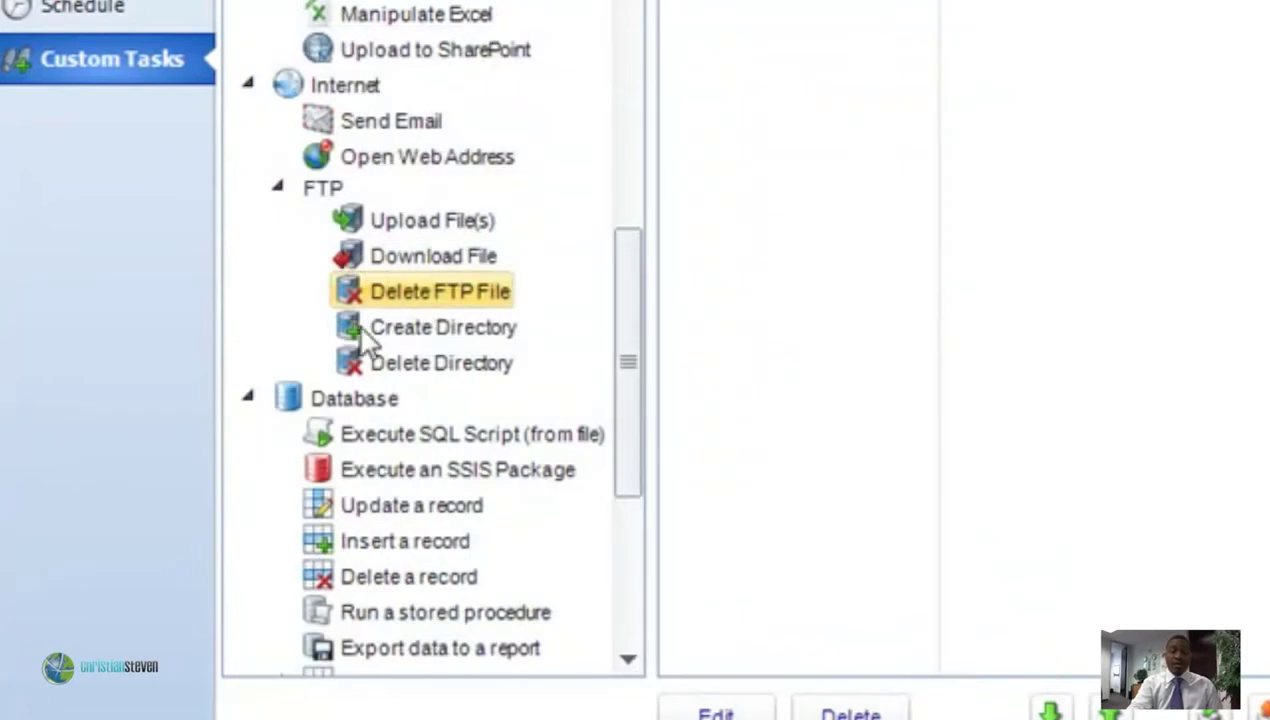
- Fill a Create Directory task for a Reports folder under / via FTP - SSH (FTPS), then cancel it
{"action": "left_click_drag", "start_coordinate": [343, 325], "coordinate": [815, 292]}
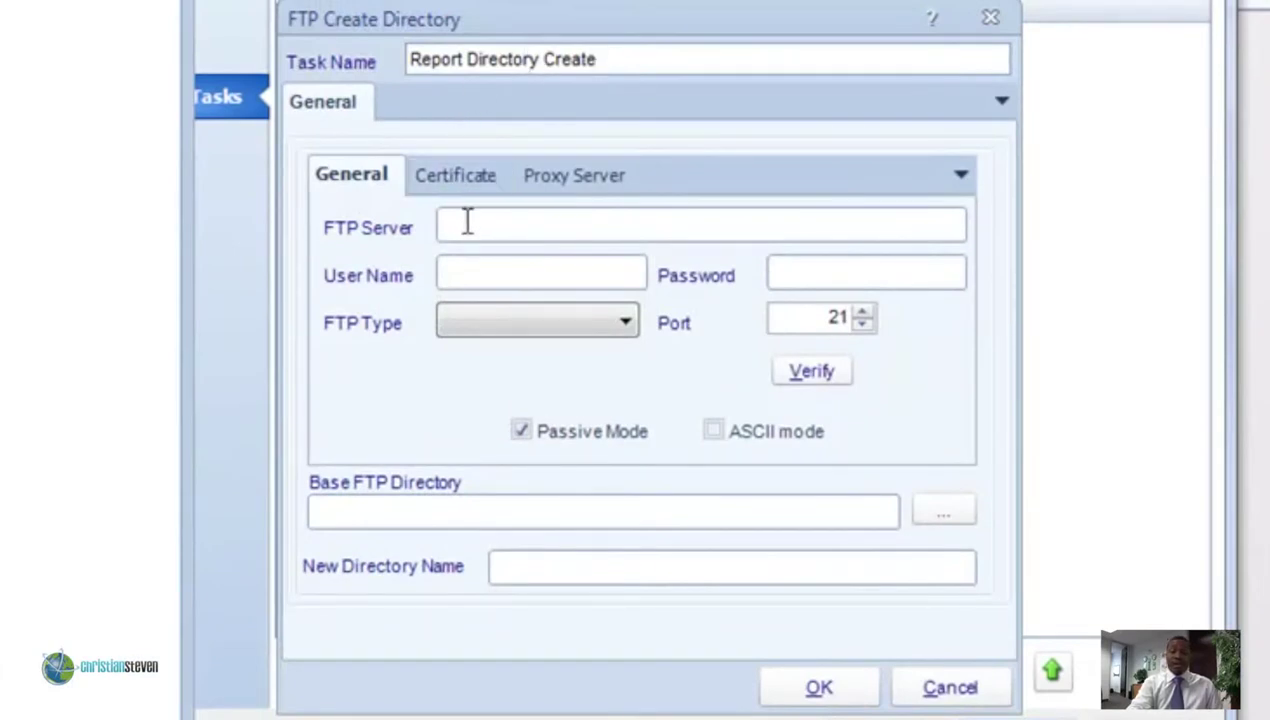
{"action": "type", "text": "Myftpserver.local"}
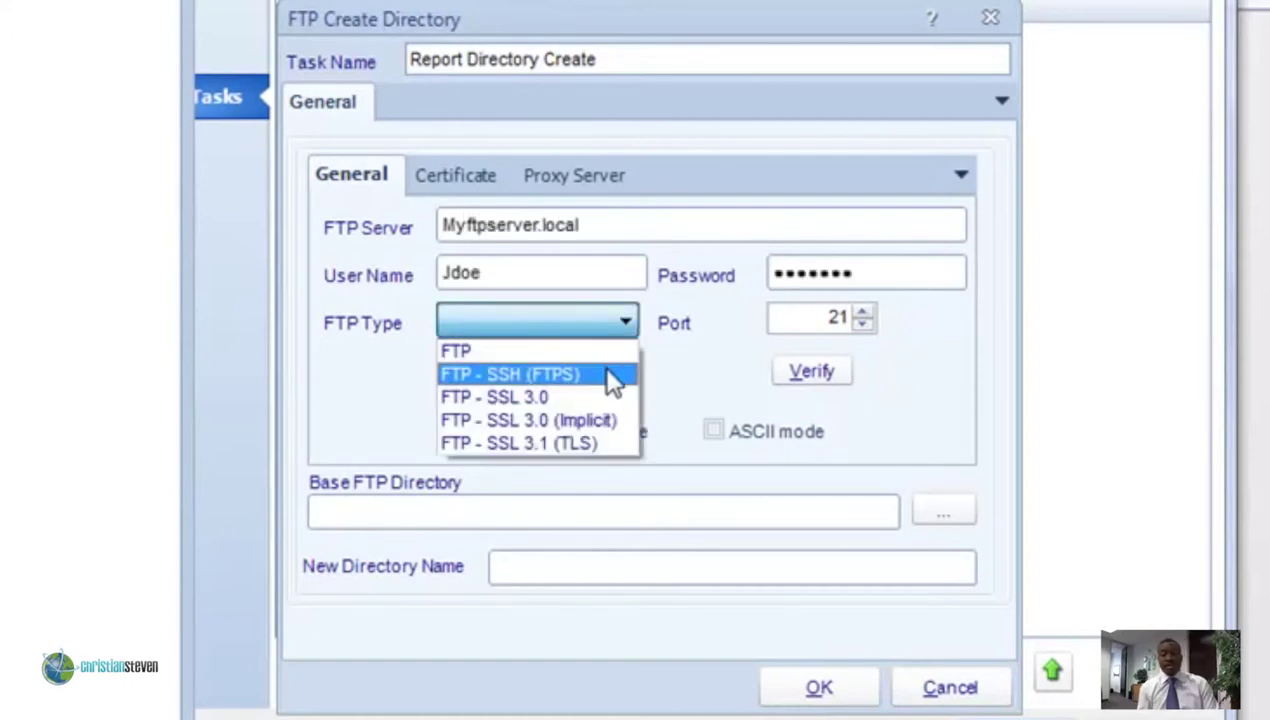
{"action": "left_click", "coordinate": [601, 365]}
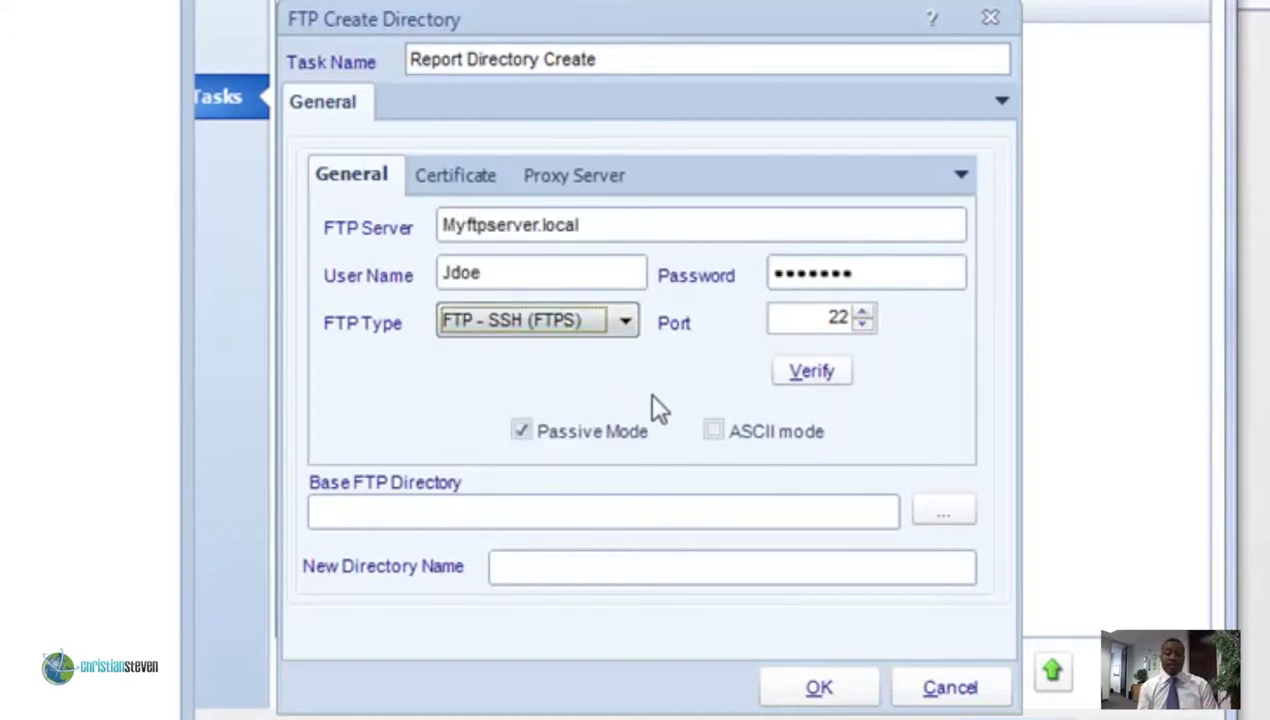
{"action": "left_click", "coordinate": [716, 514]}
{"action": "mouse_move", "coordinate": [716, 514]}
{"action": "type", "text": "/"}
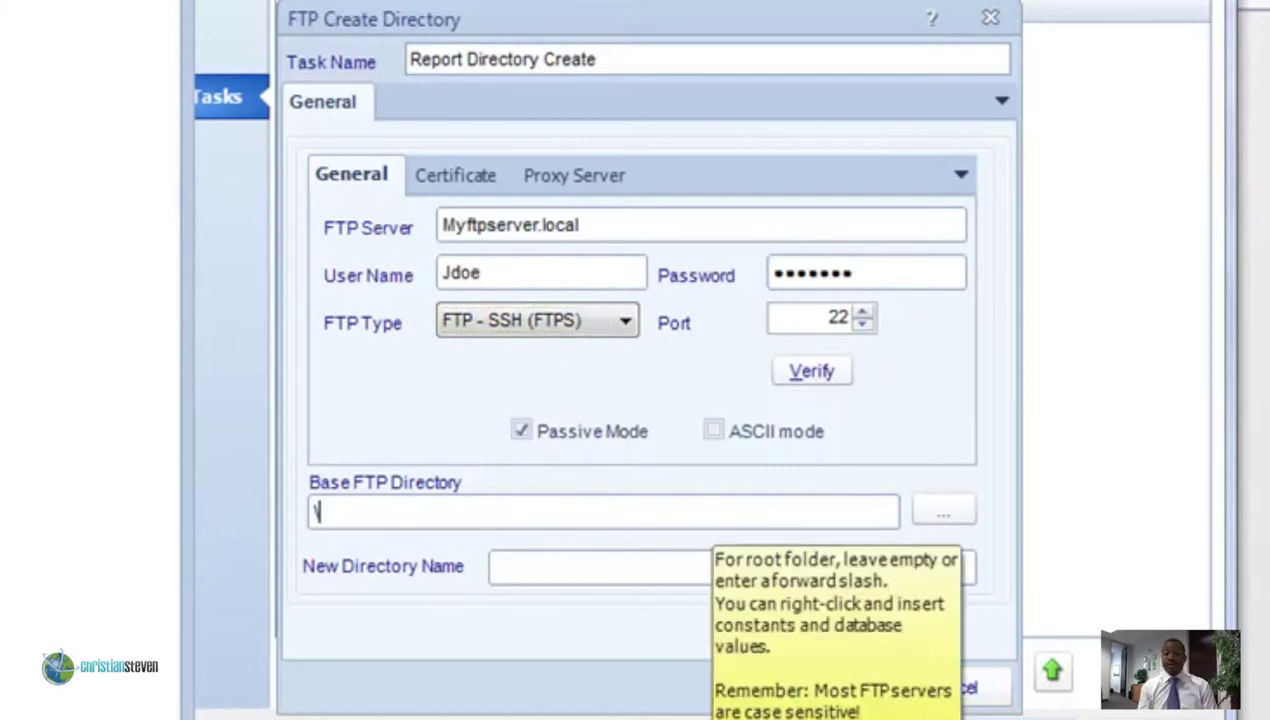
{"action": "left_click", "coordinate": [609, 570]}
{"action": "type", "text": "Reports"}
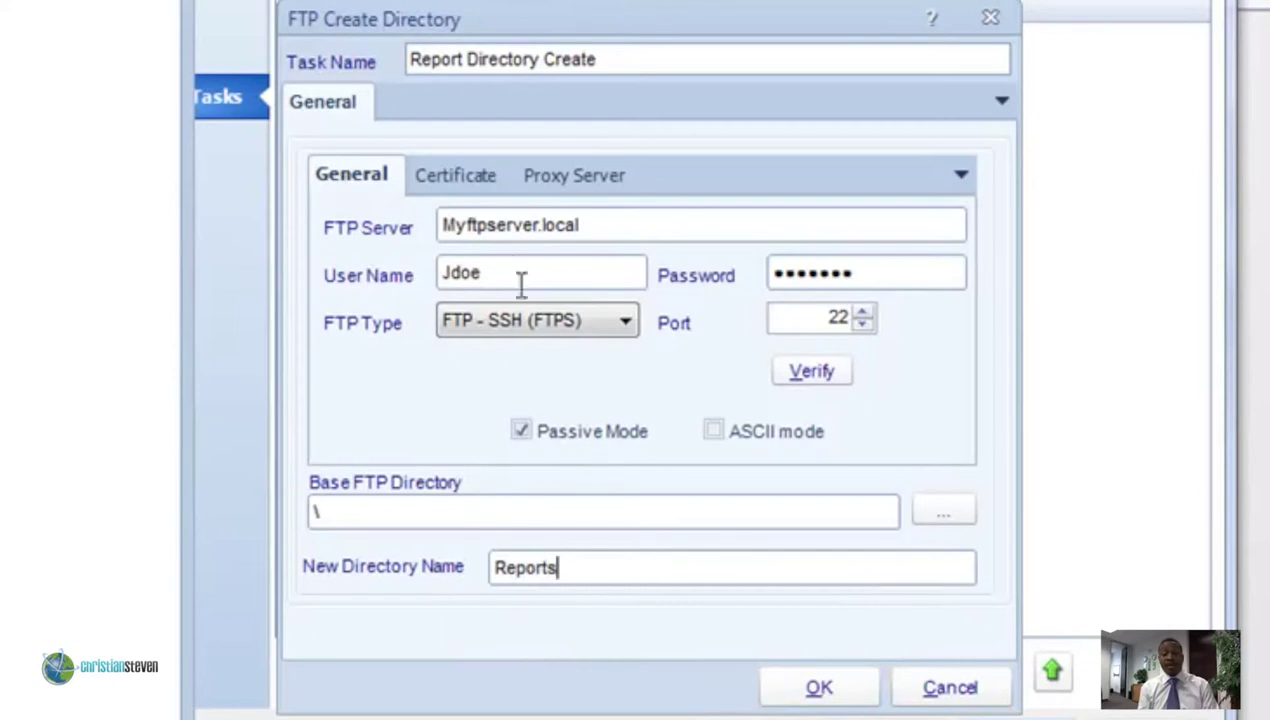
{"action": "left_click", "coordinate": [930, 682]}
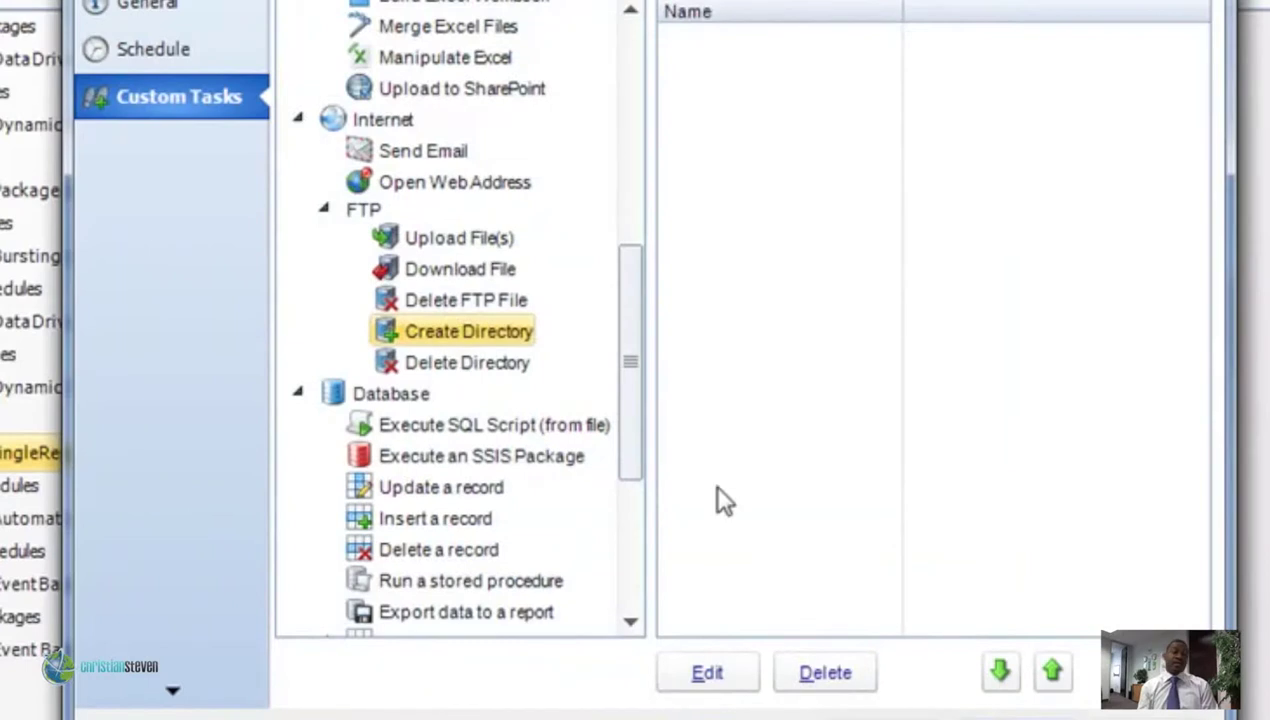
{"action": "left_click", "coordinate": [445, 363]}
- Add a 'Delete FTP Directory' task over FTP - SSH (FTPS) removing \reports\DataPorts
{"action": "left_click_drag", "start_coordinate": [405, 362], "coordinate": [910, 276]}
{"action": "left_click", "coordinate": [405, 110]}
{"action": "type", "text": "Delete FTP Directory"}
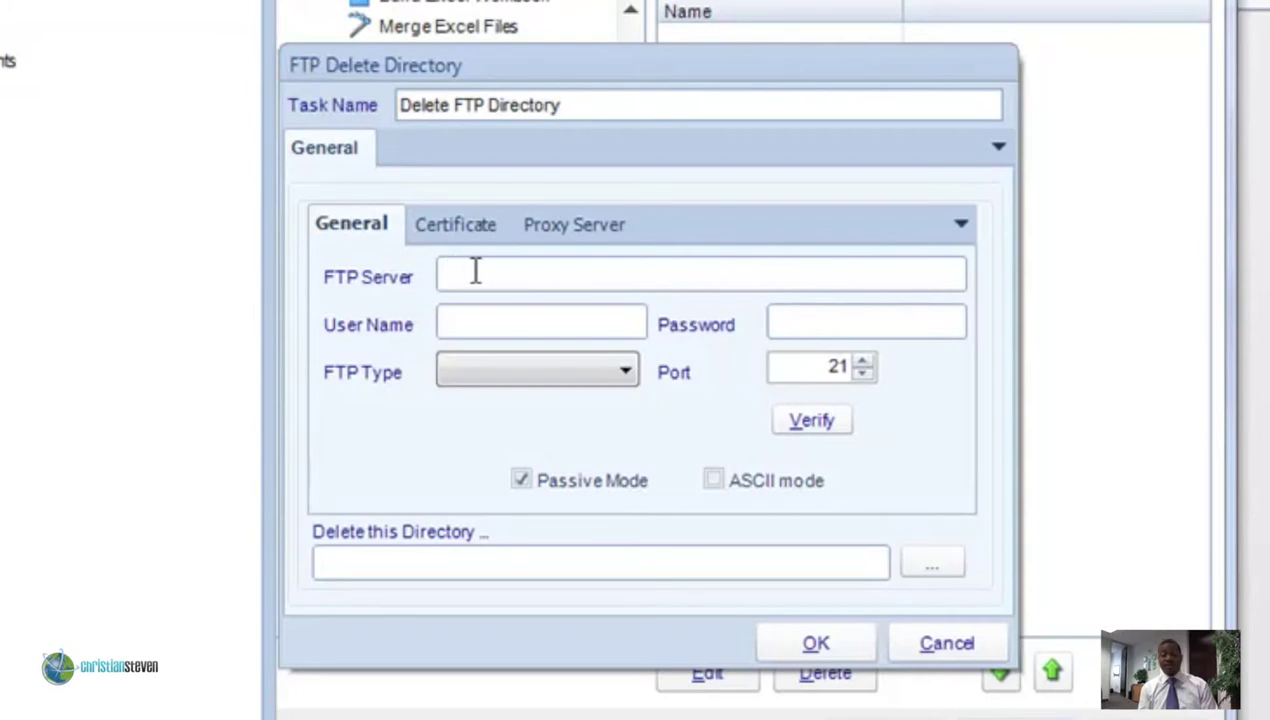
{"action": "left_click", "coordinate": [625, 371]}
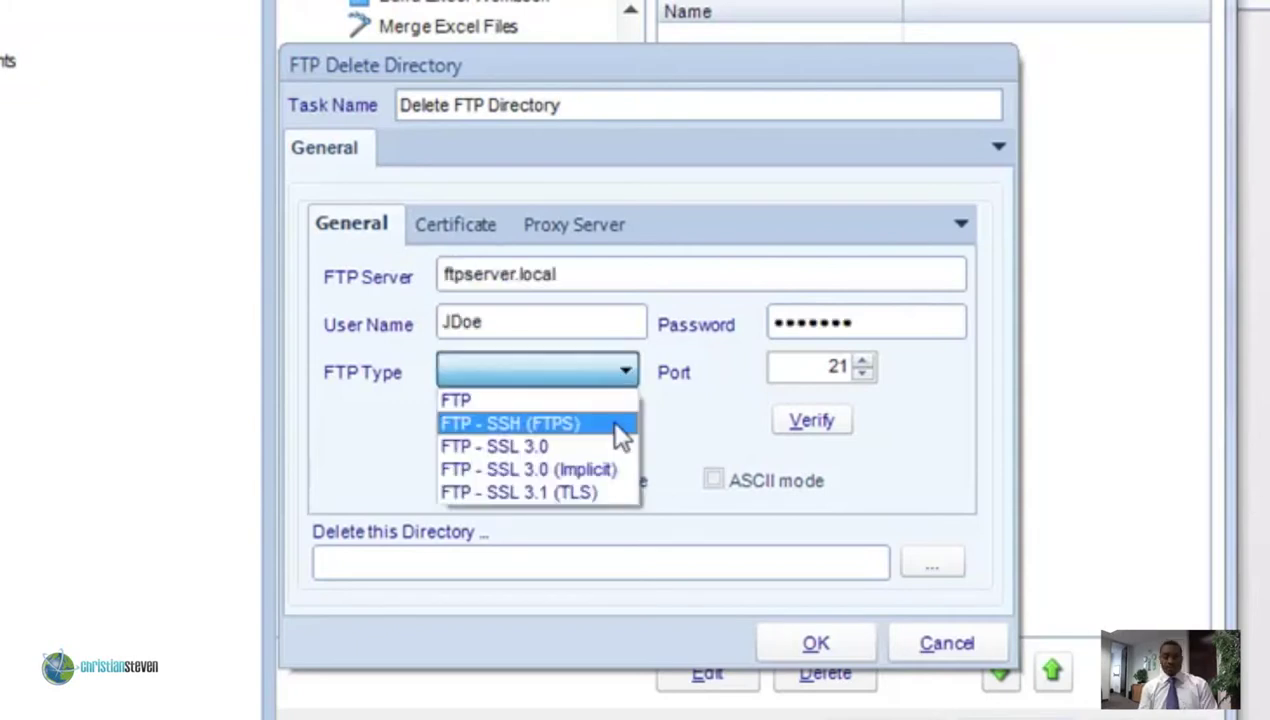
{"action": "left_click", "coordinate": [616, 426]}
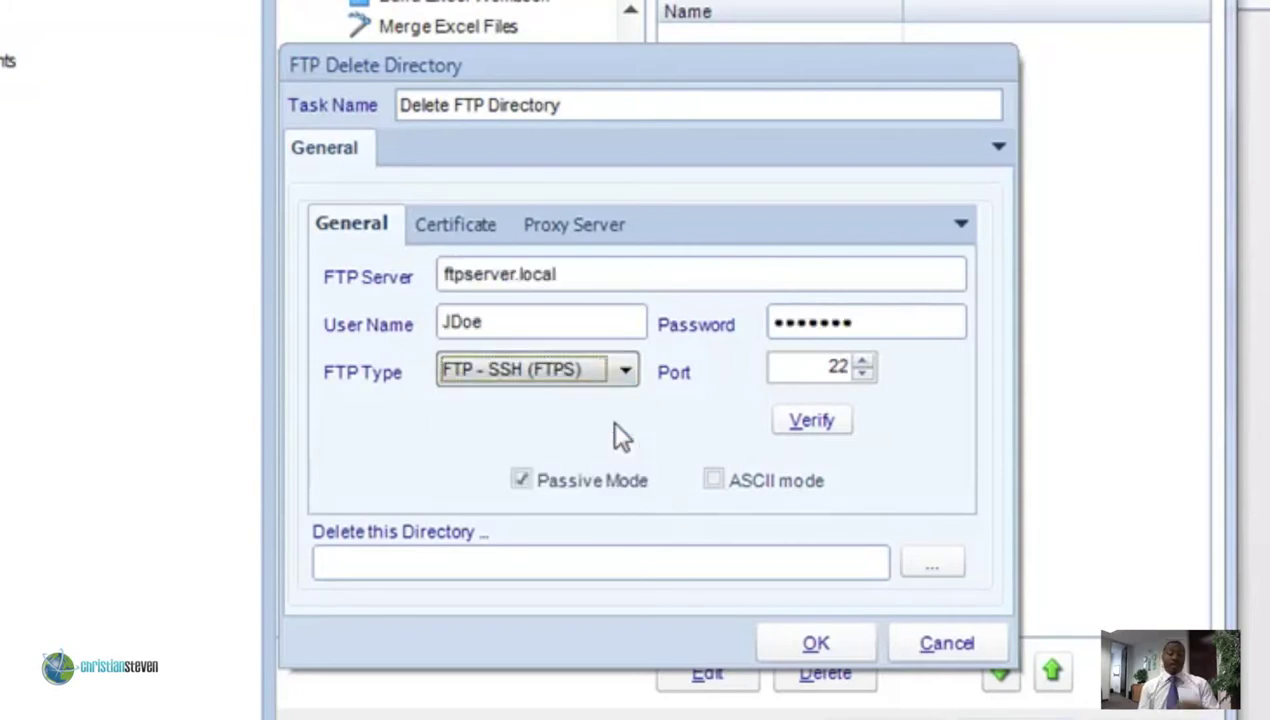
{"action": "left_click", "coordinate": [609, 561]}
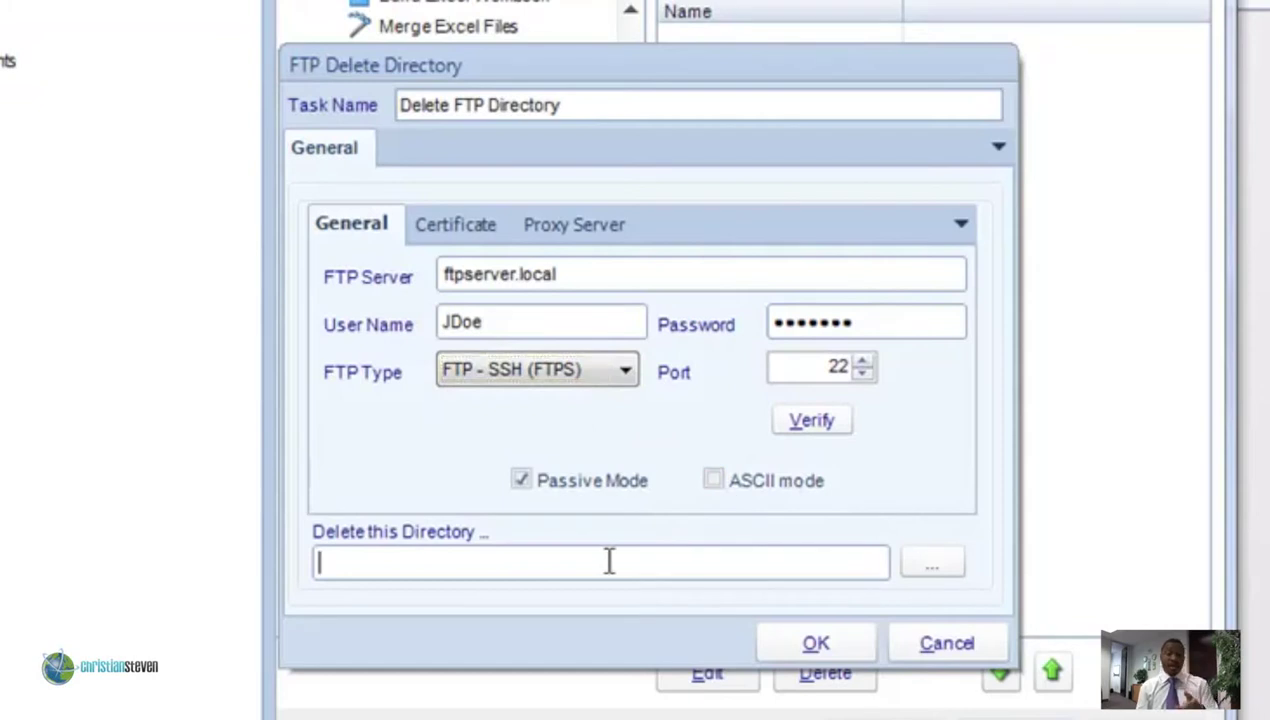
{"action": "type", "text": "\\"}
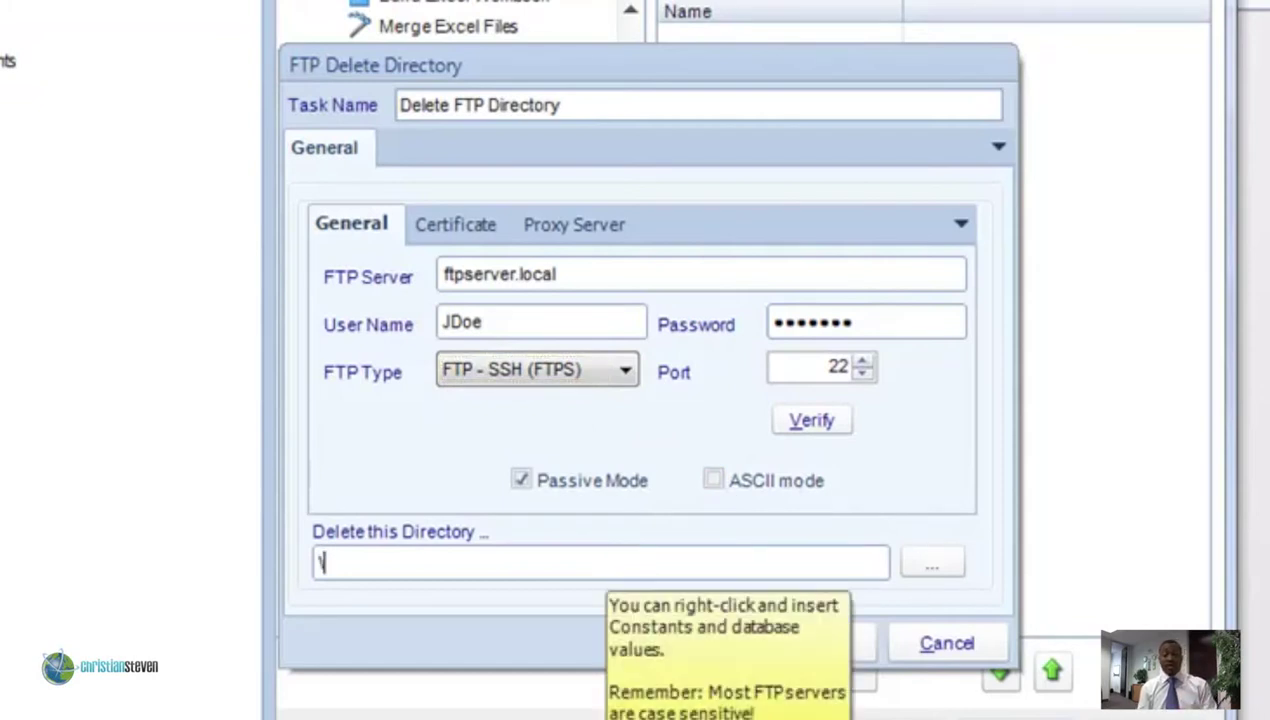
{"action": "type", "text": "reports\\DataPorts"}
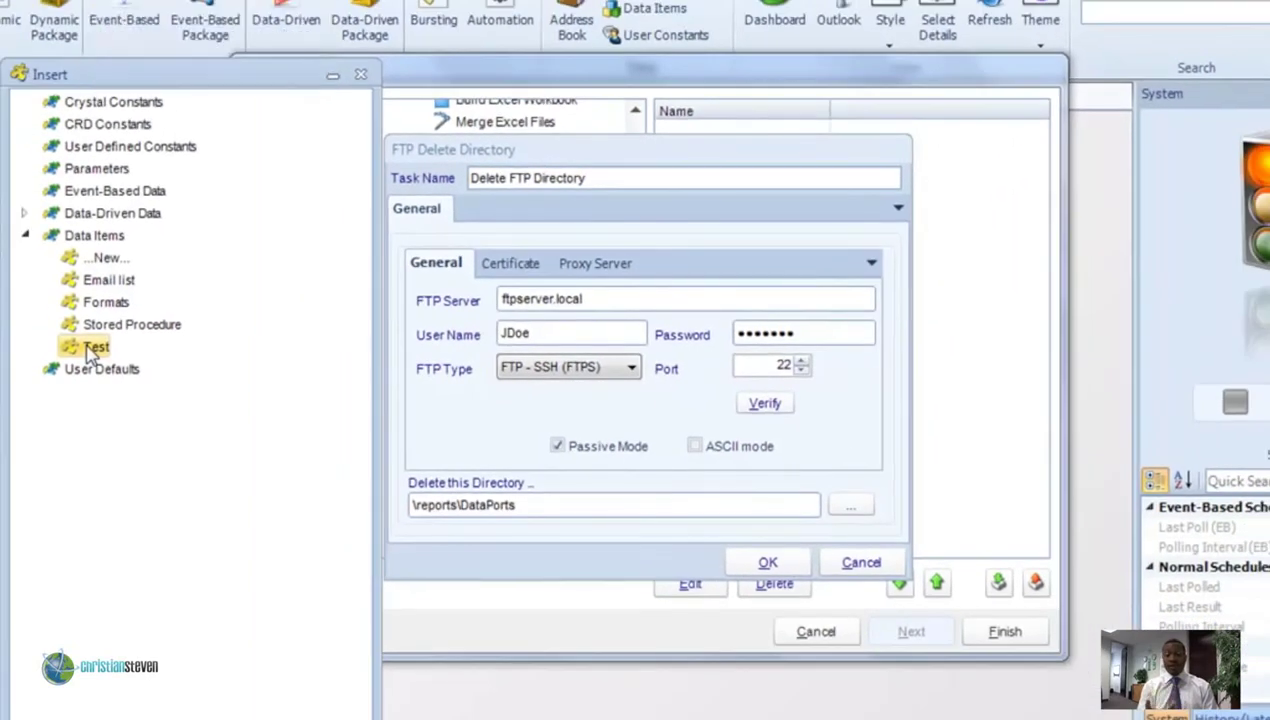
- Append the Test data item to the directory path and review the Certificate and Proxy Server settings
{"action": "left_click_drag", "start_coordinate": [92, 352], "coordinate": [544, 505]}
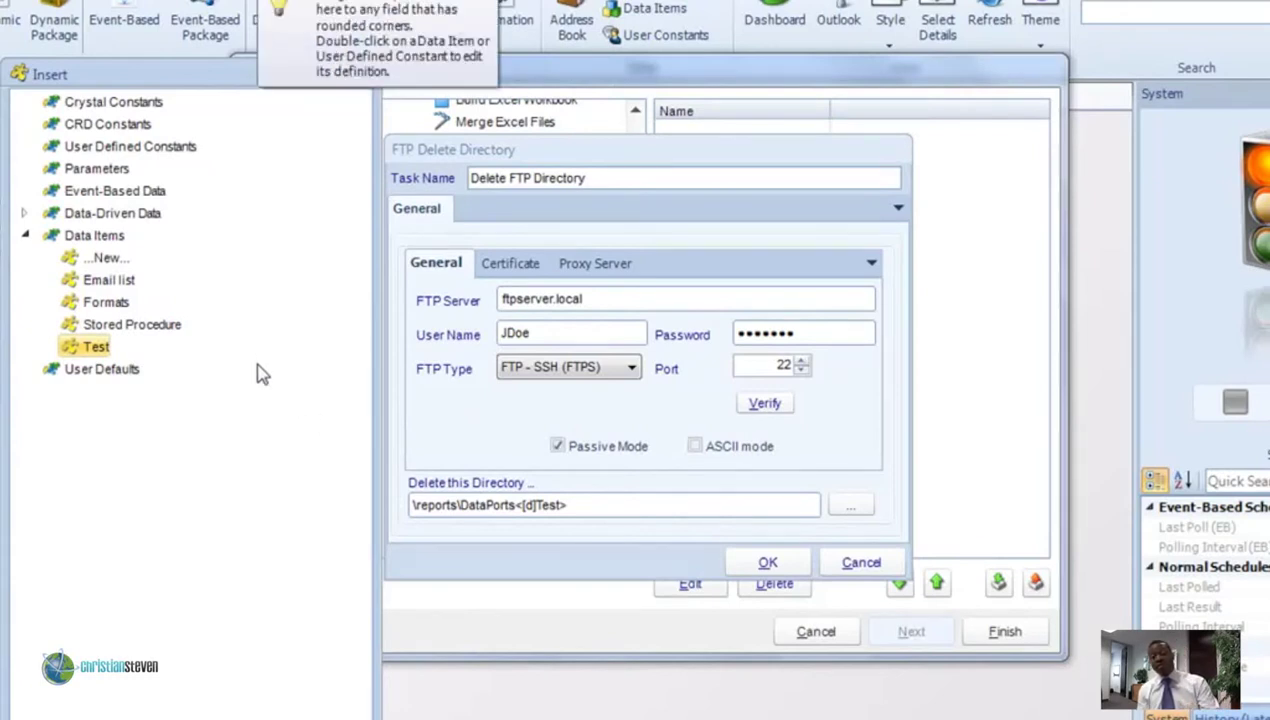
{"action": "left_click", "coordinate": [257, 302]}
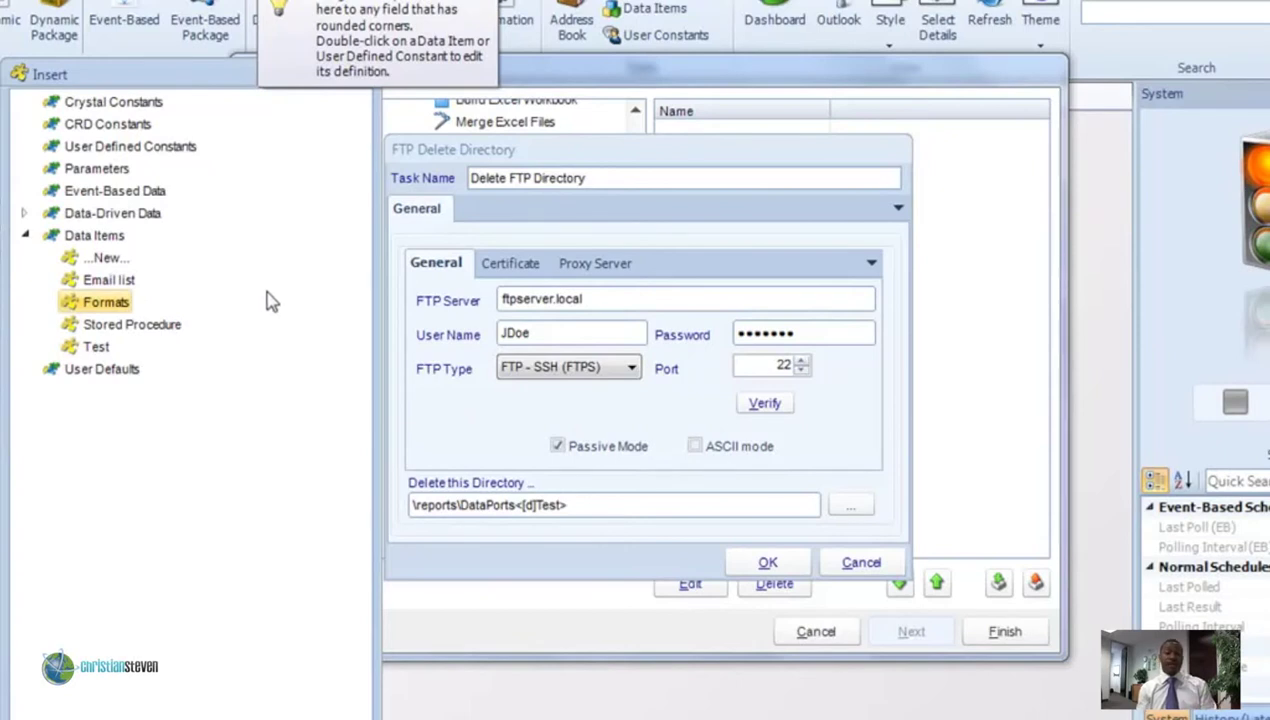
{"action": "left_click", "coordinate": [533, 268]}
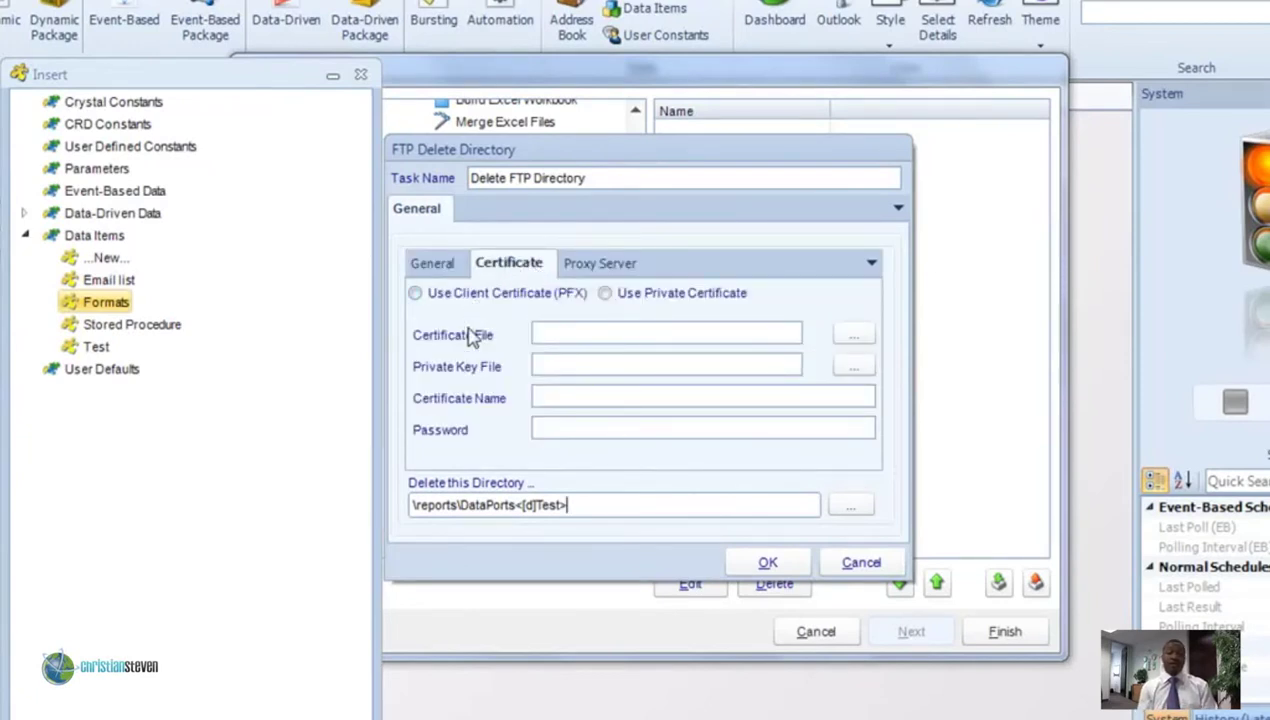
{"action": "left_click", "coordinate": [612, 264]}
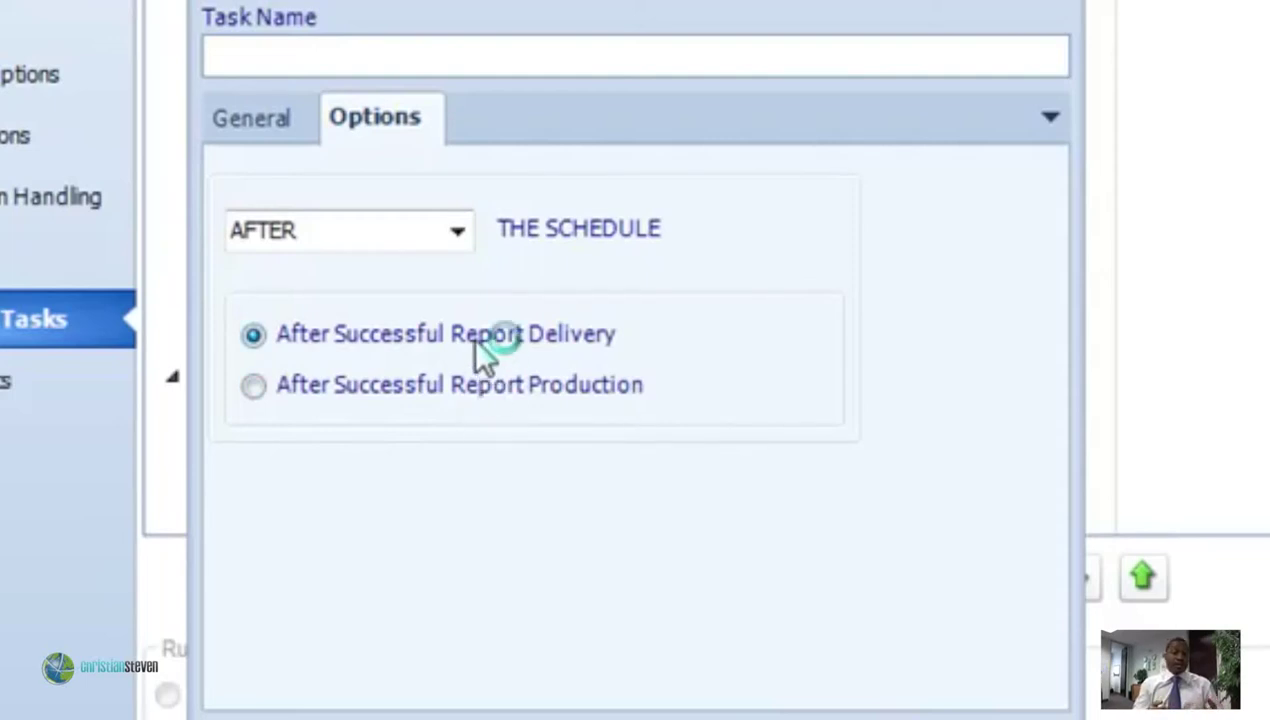
- Keep the task timing set to AFTER and run it after Successful Report Delivery
{"action": "left_click", "coordinate": [458, 232]}
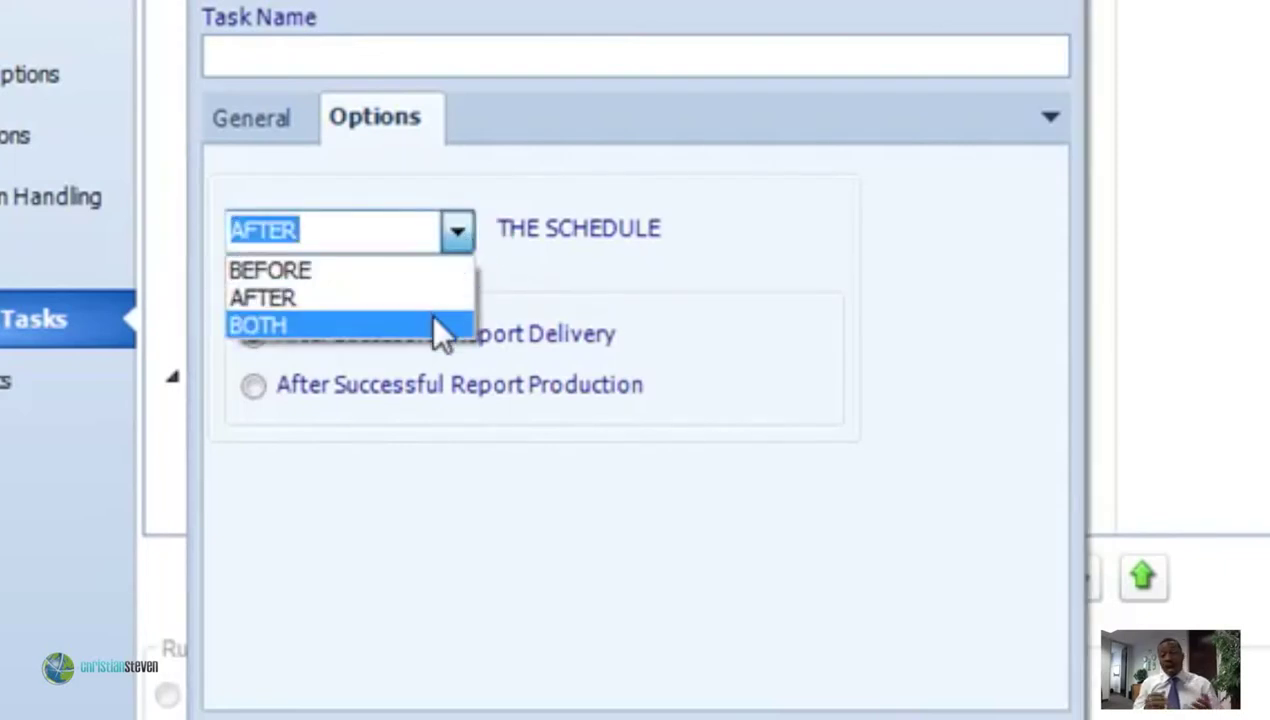
{"action": "left_click", "coordinate": [416, 560]}
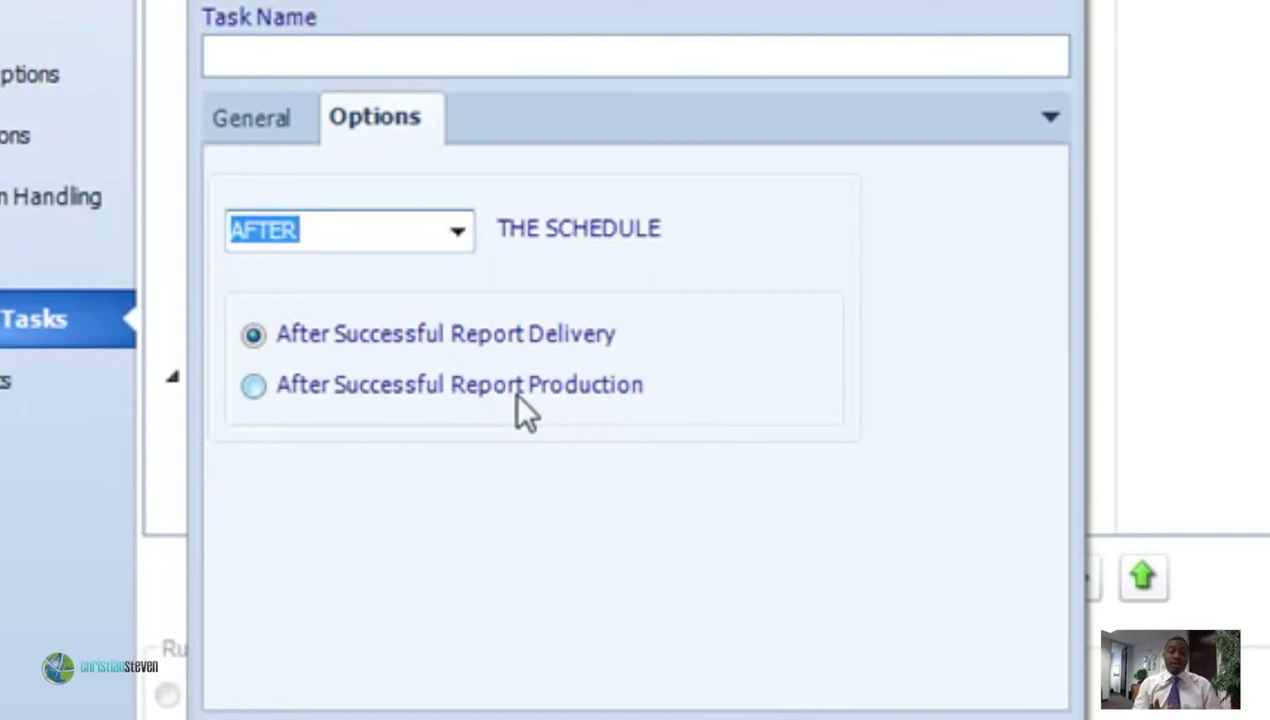
{"action": "left_click", "coordinate": [610, 390]}
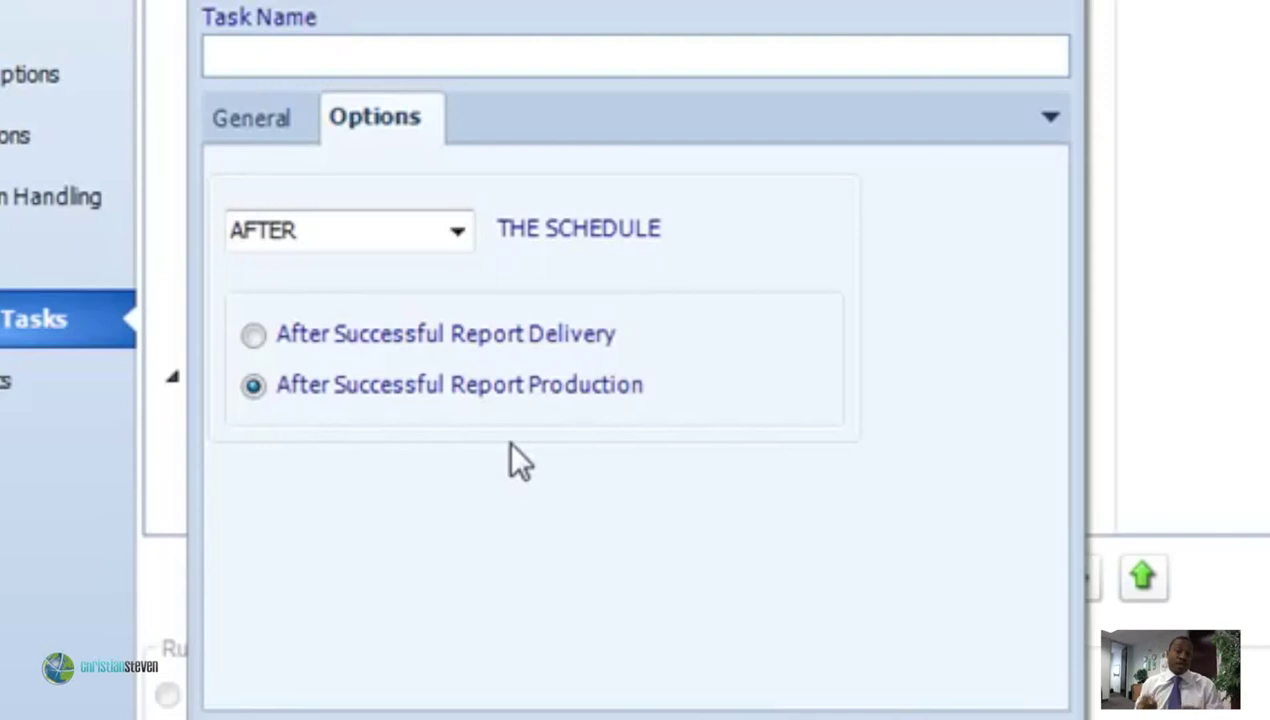
{"action": "left_click", "coordinate": [449, 338]}
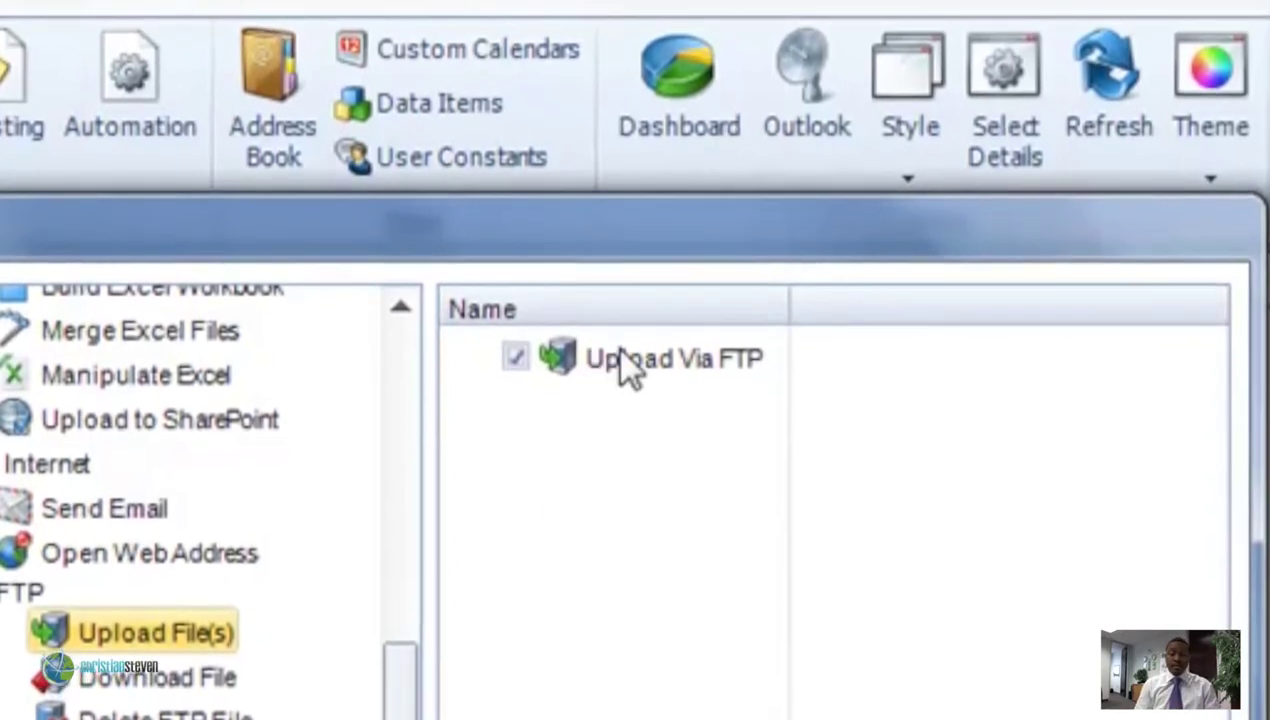
{"action": "left_click", "coordinate": [600, 352]}
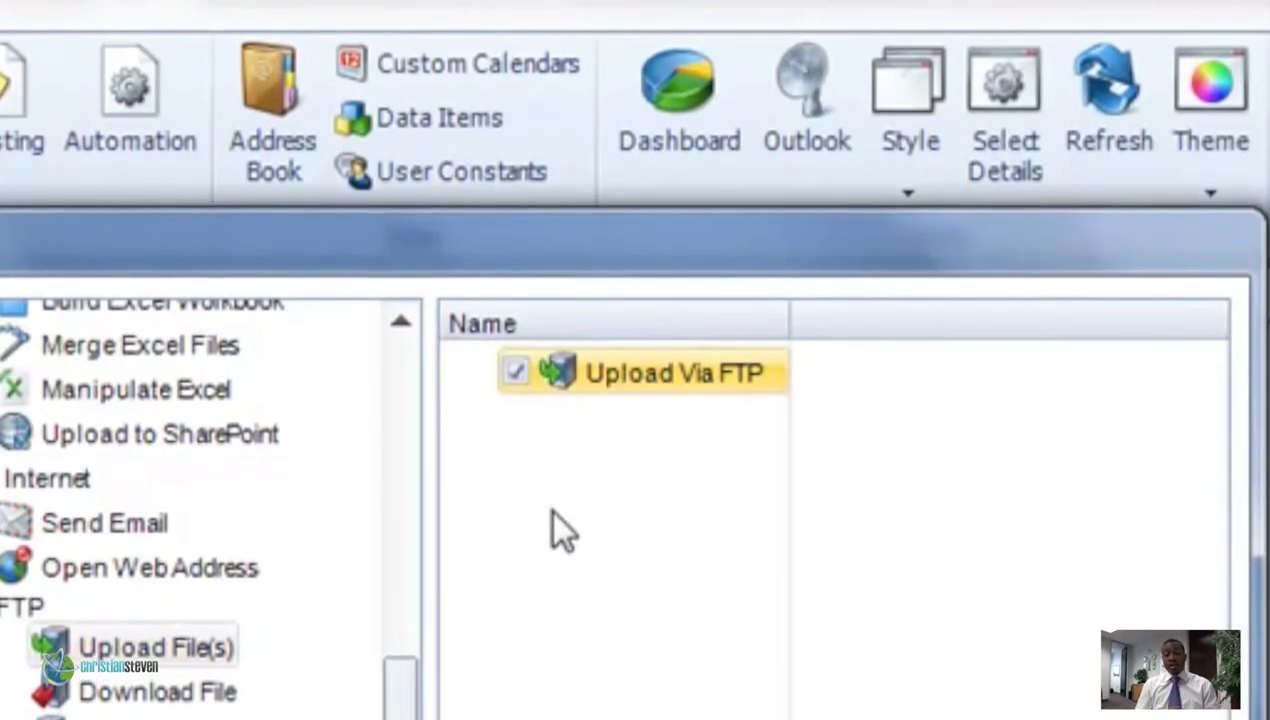
{"action": "left_click", "coordinate": [513, 385]}
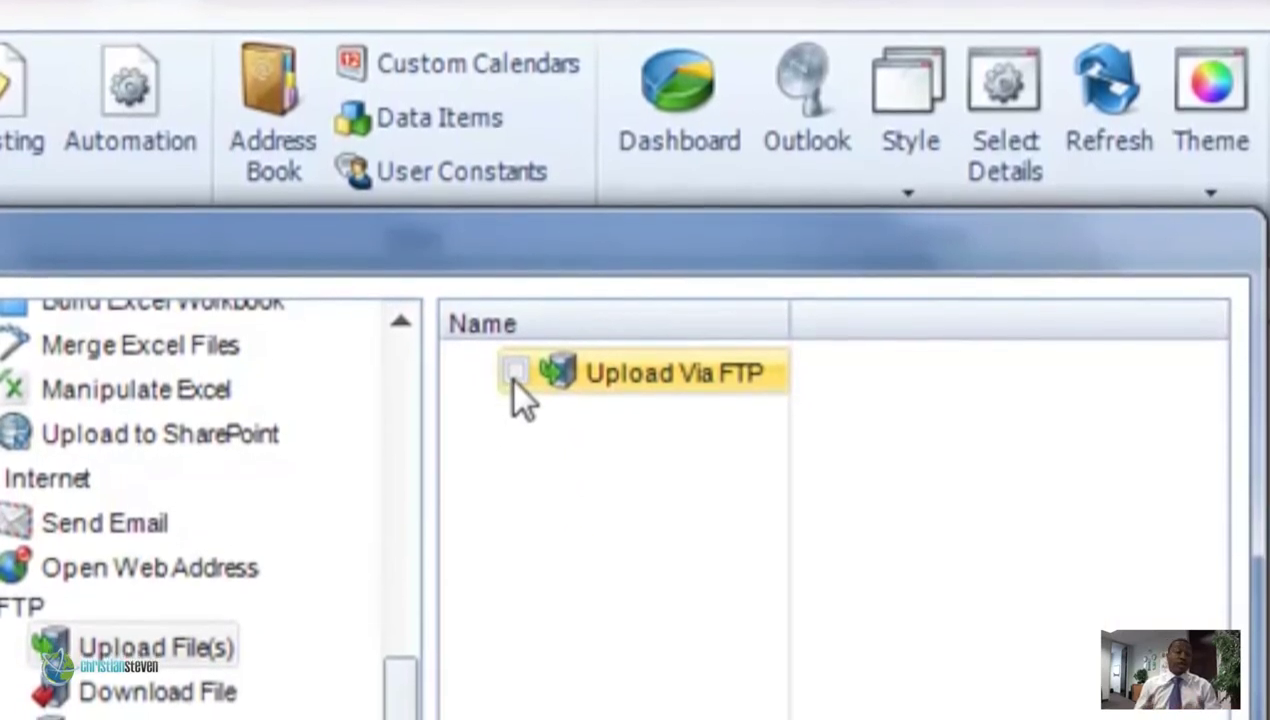
{"action": "left_click", "coordinate": [513, 374]}
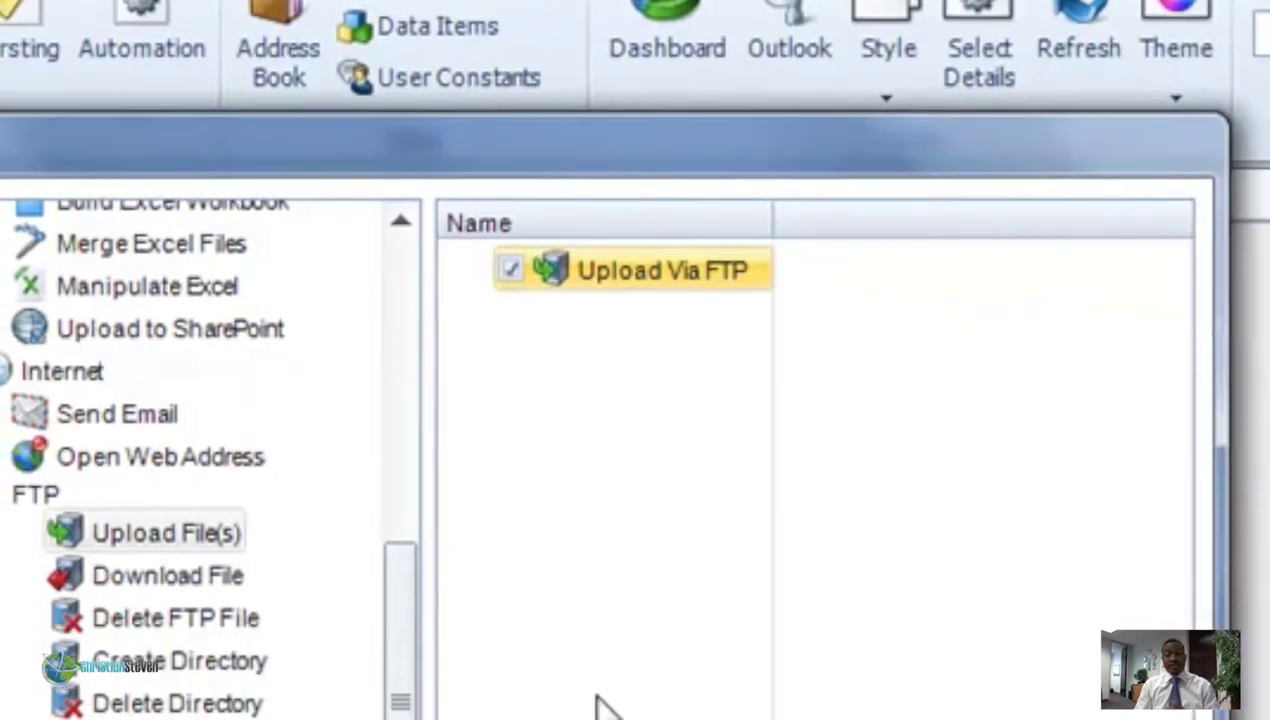